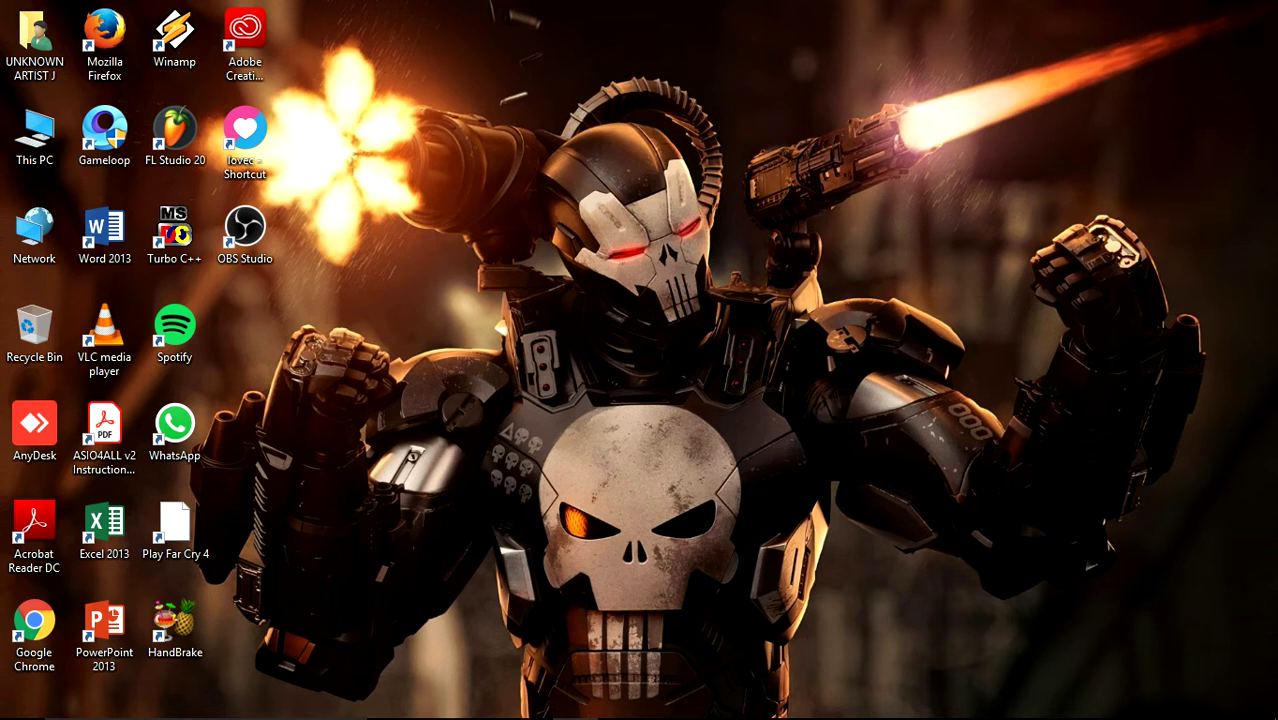
Bring up the Windows Start search panel.
key("super")
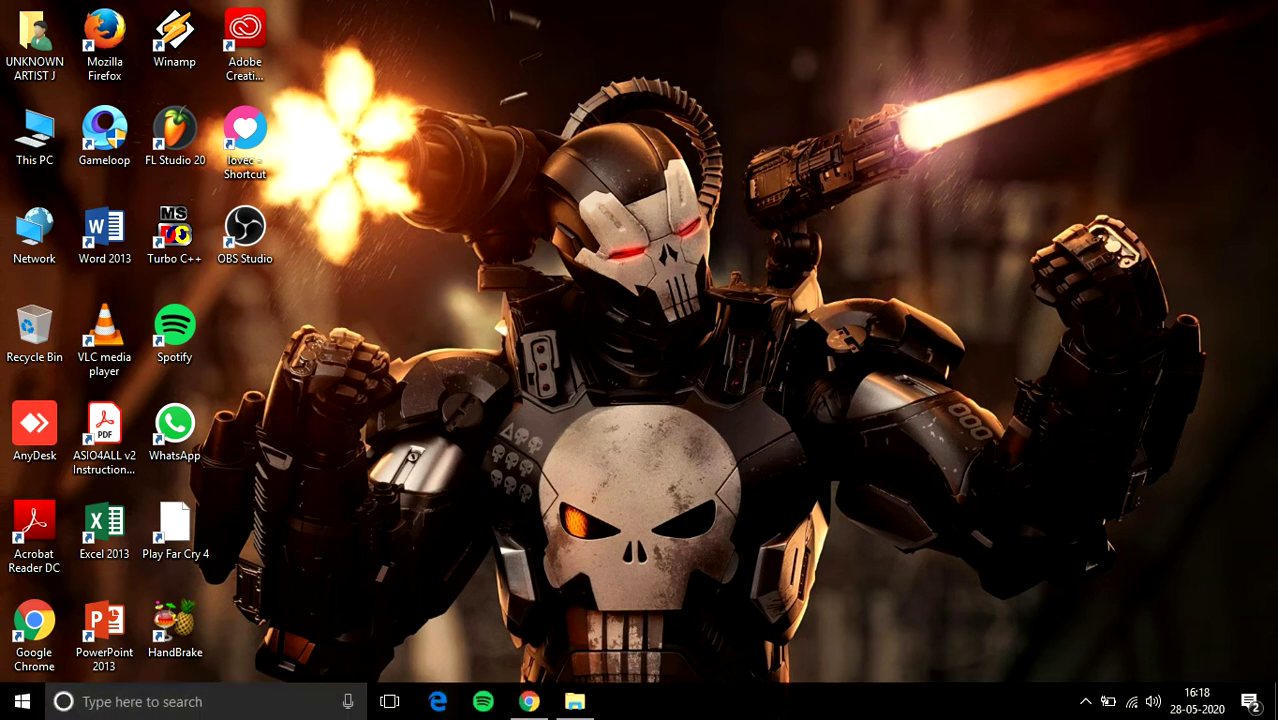
Launch Notepad and type the comment '<!--write a program to use background image and background repeart'.
type("notepad")
key("Return")
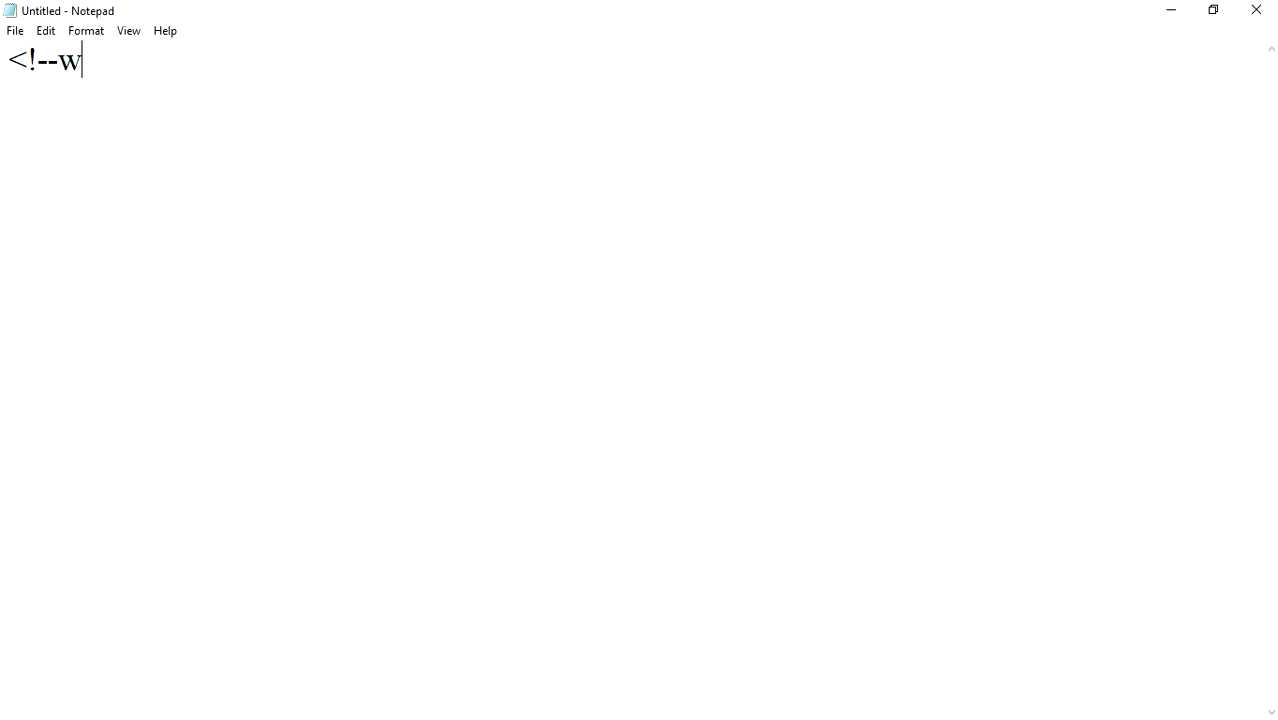
type("rite a ")
type("program ")
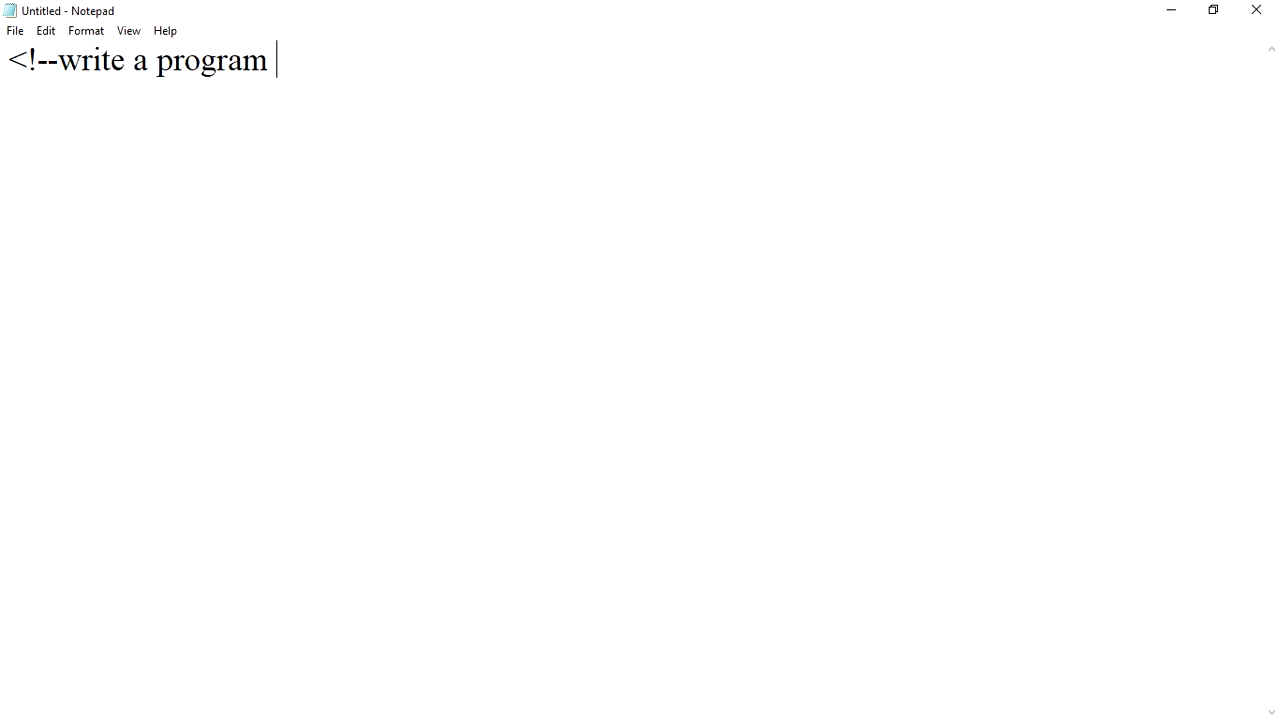
type("to use ")
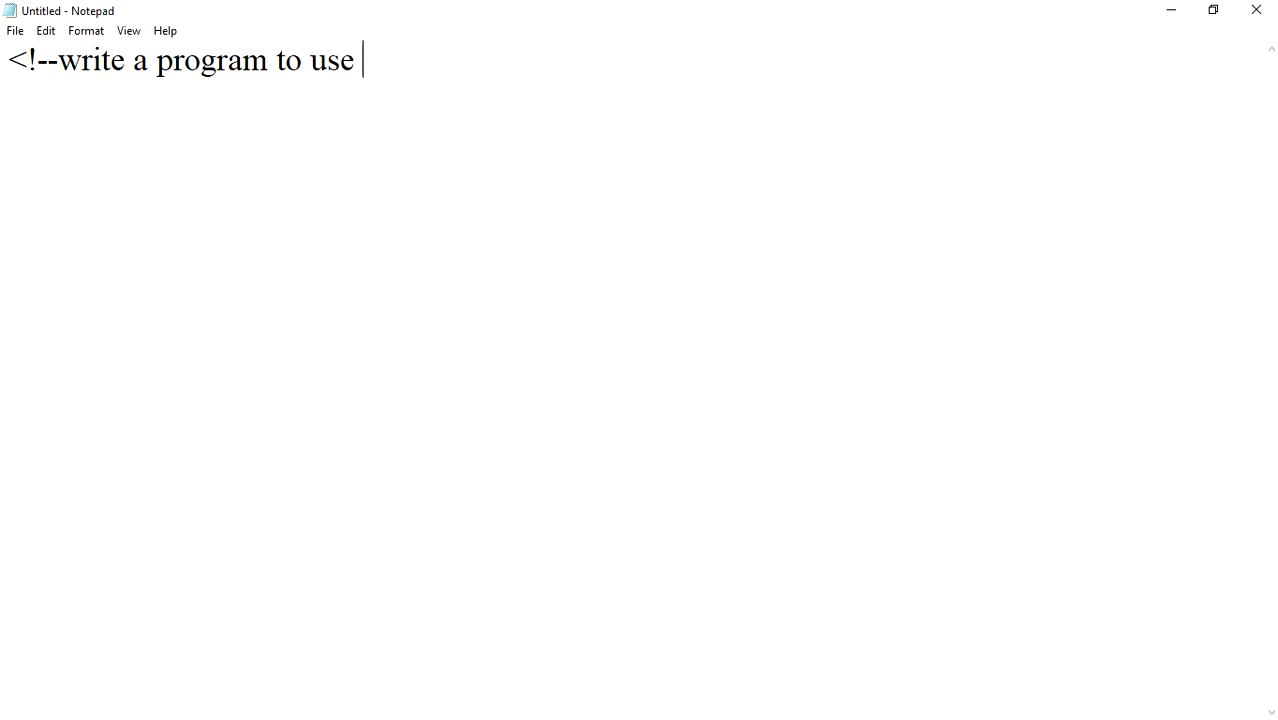
type("backgr")
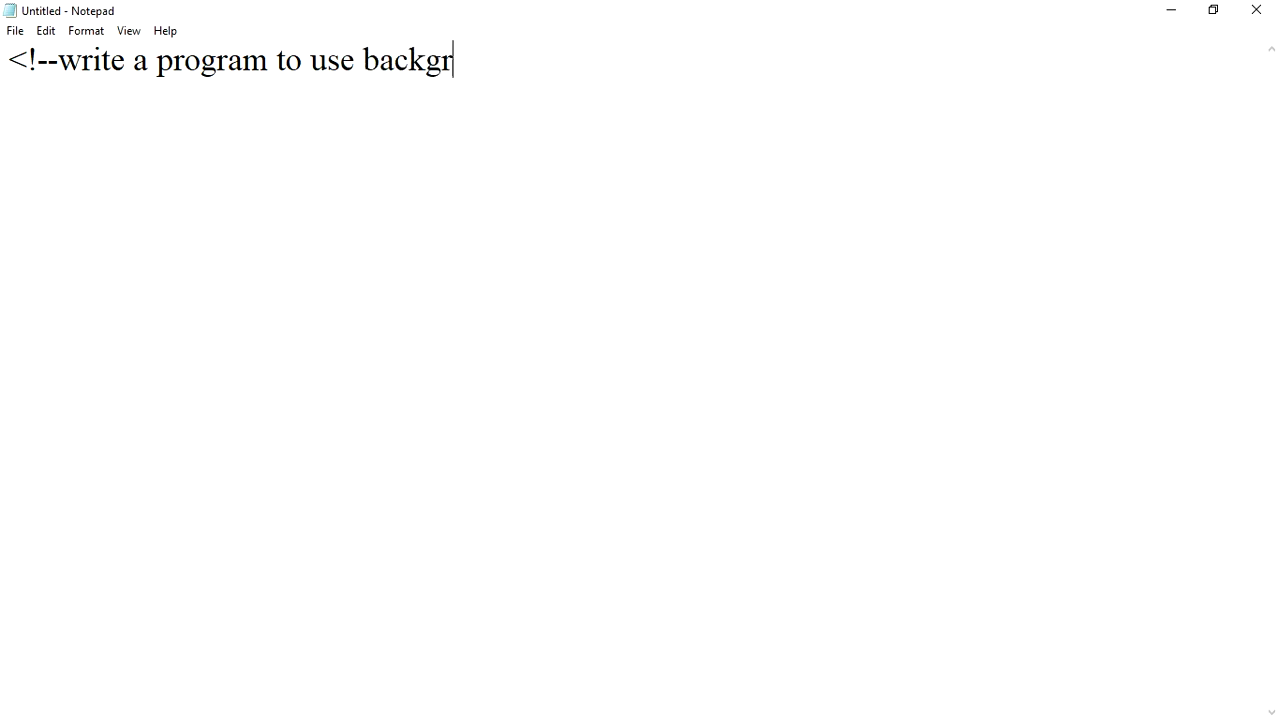
type("ound ")
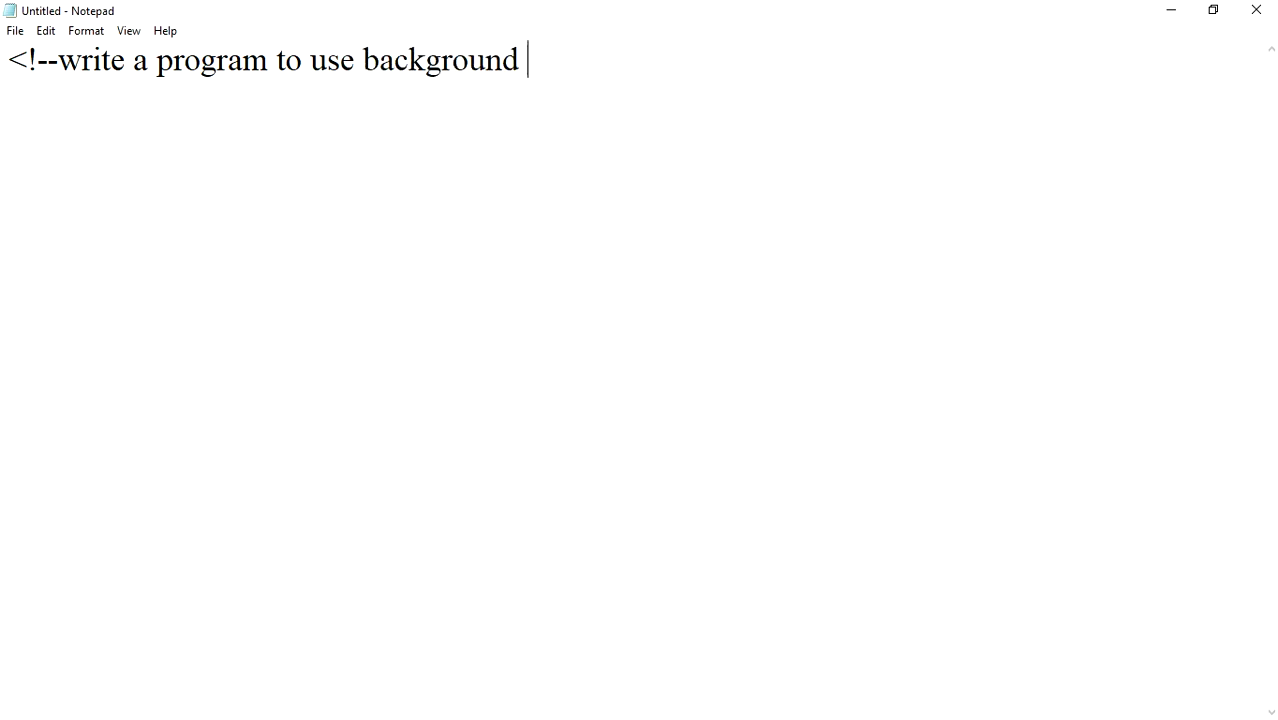
type("image and background repeat property--")
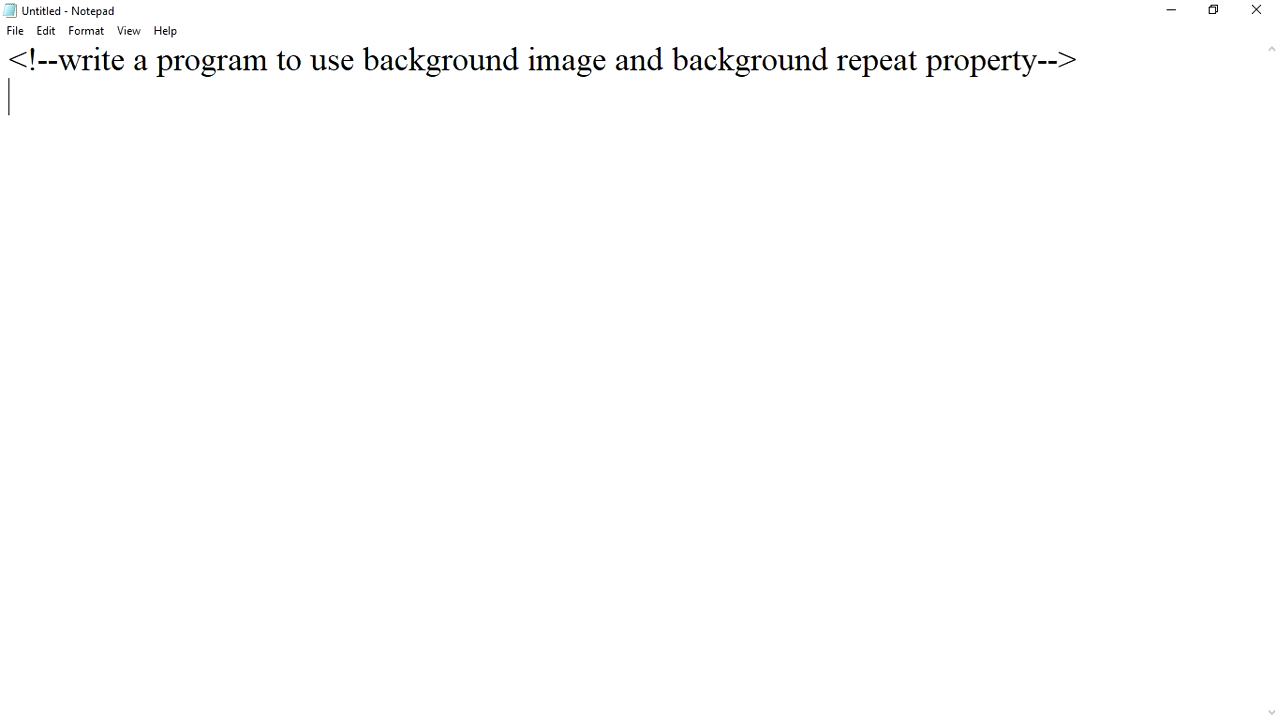
Add the <!DOCTYPE html> and <html> lines below the comment.
type(">")
key("BackSpace")
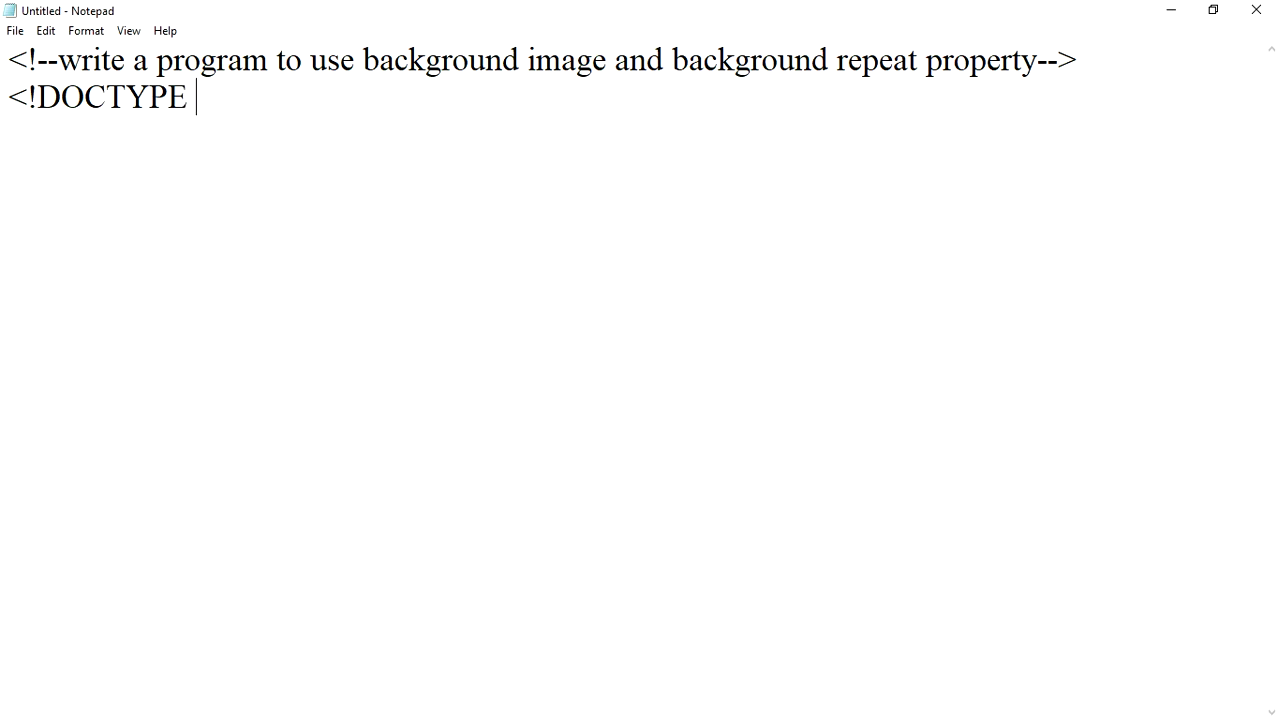
type("html>")
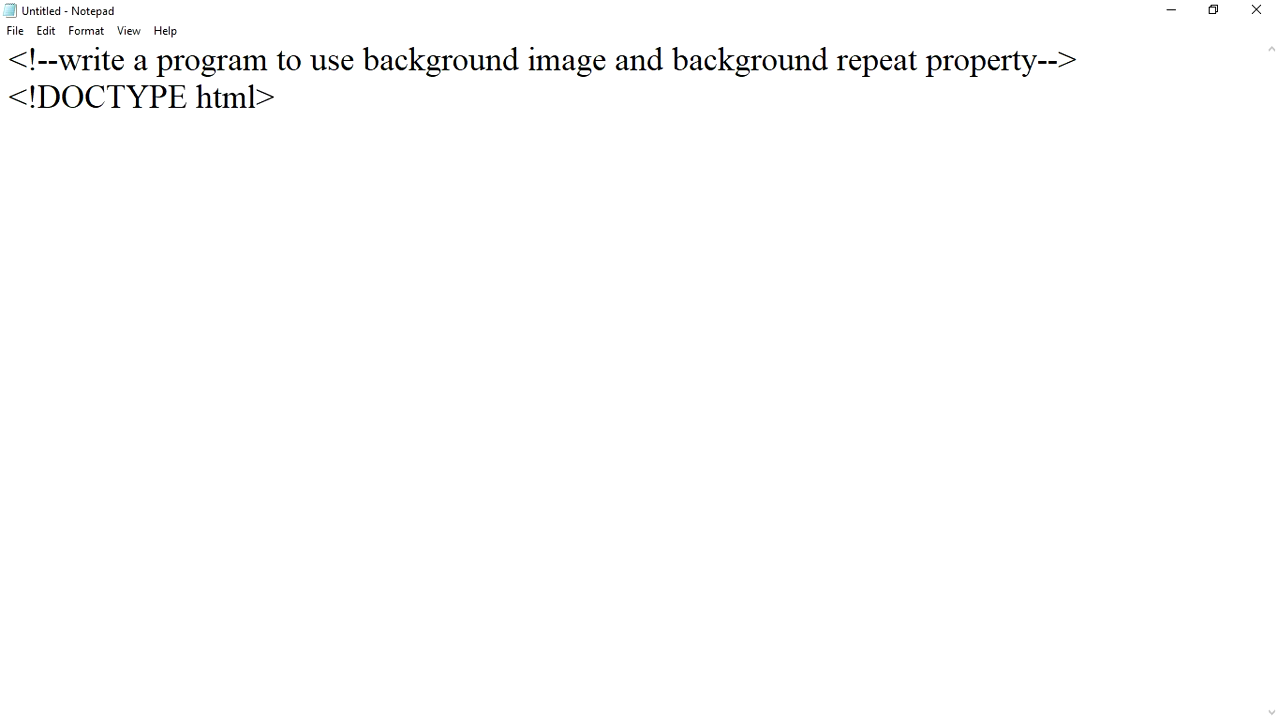
key("Return")
type("<")
type("html>")
key("Return")
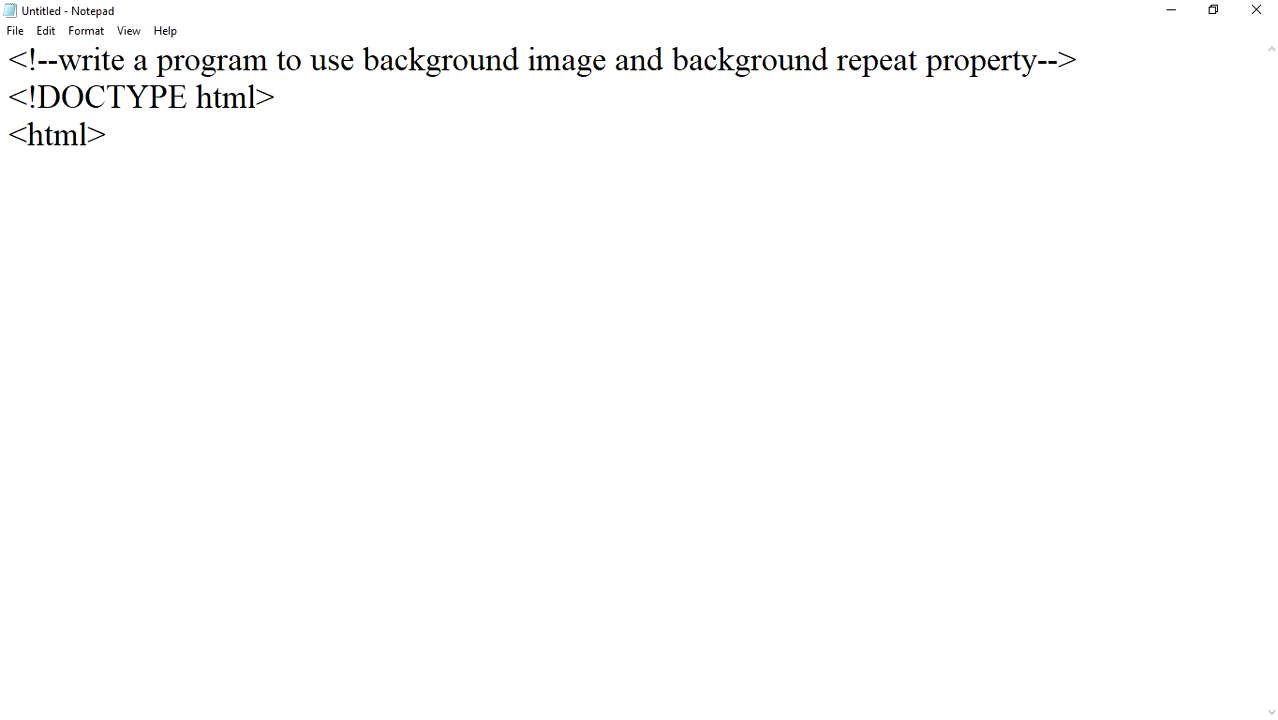
Add <head>, an indented <style> tag and the body selector on separate lines.
type("<head")
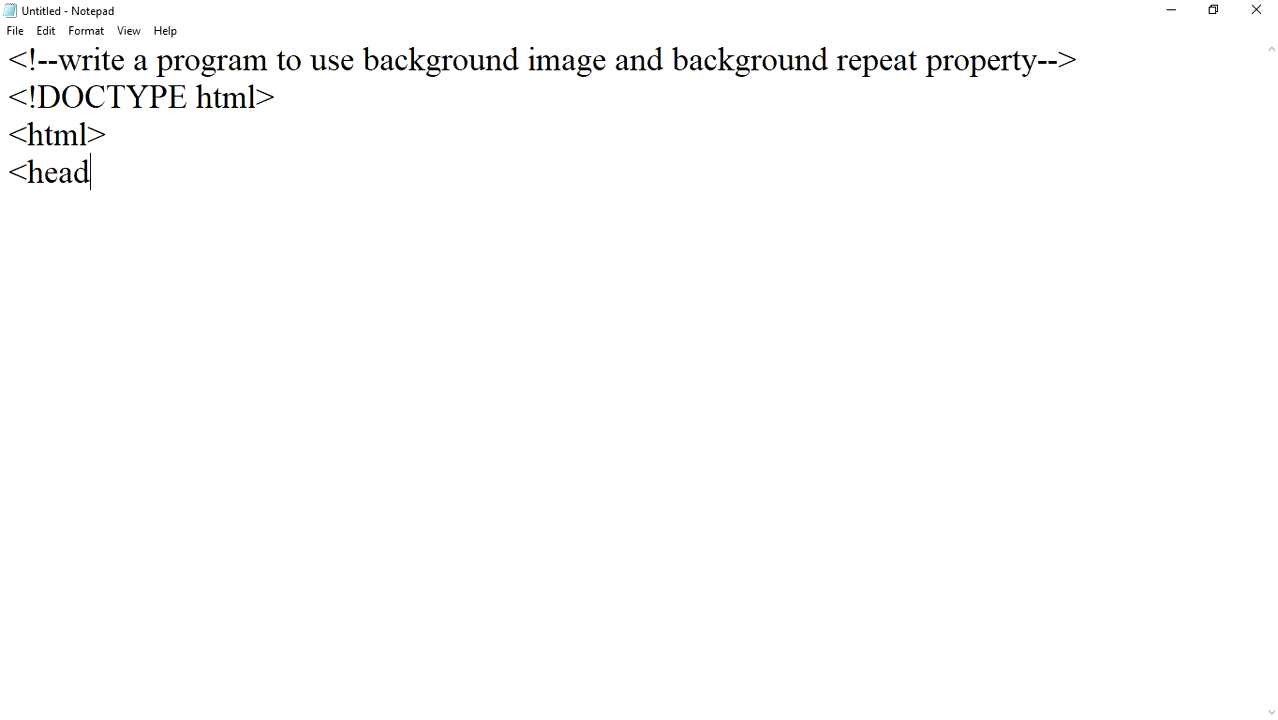
type(">")
key("Return")
key("Tab")
type("<")
type("style>")
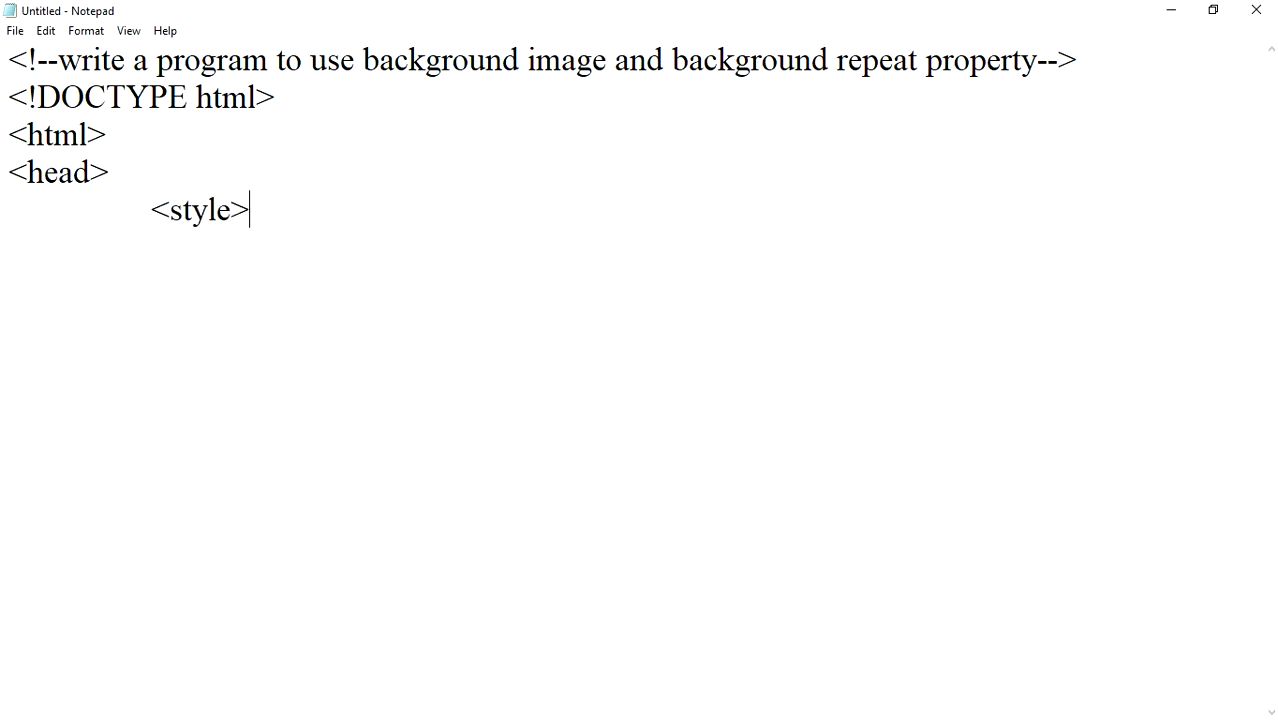
key("Return")
type("b")
type("ody")
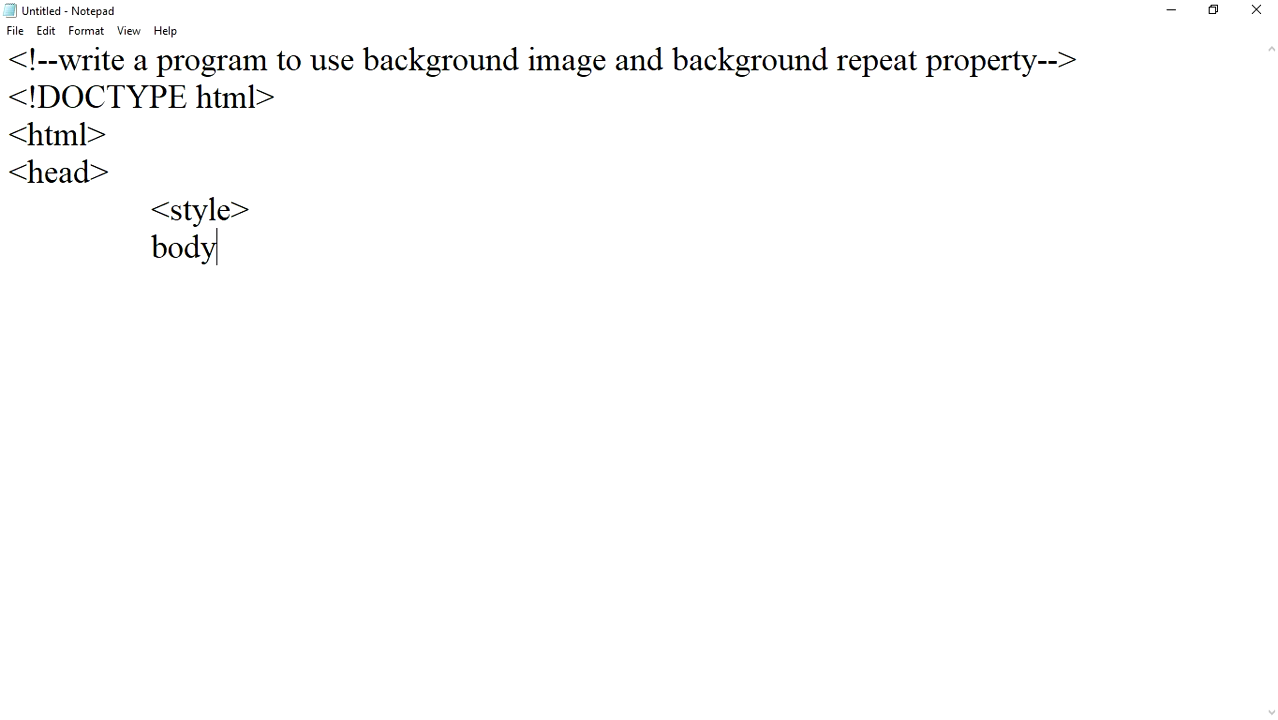
key("Return")
key("Tab")
Open the body rule with background-image:url(picture.jpg);.
type("{")
key("Return")
key("Tab")
type("backgro")
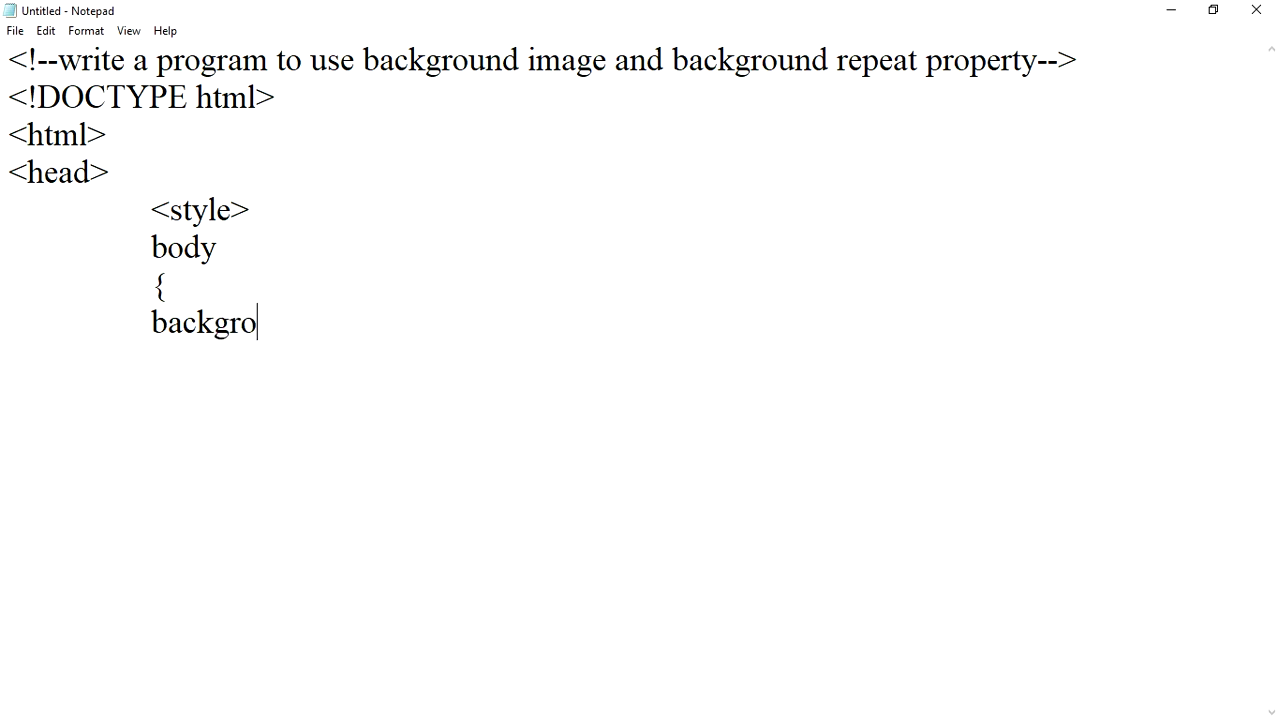
key("BackSpace")
type("ound")
type("-imag")
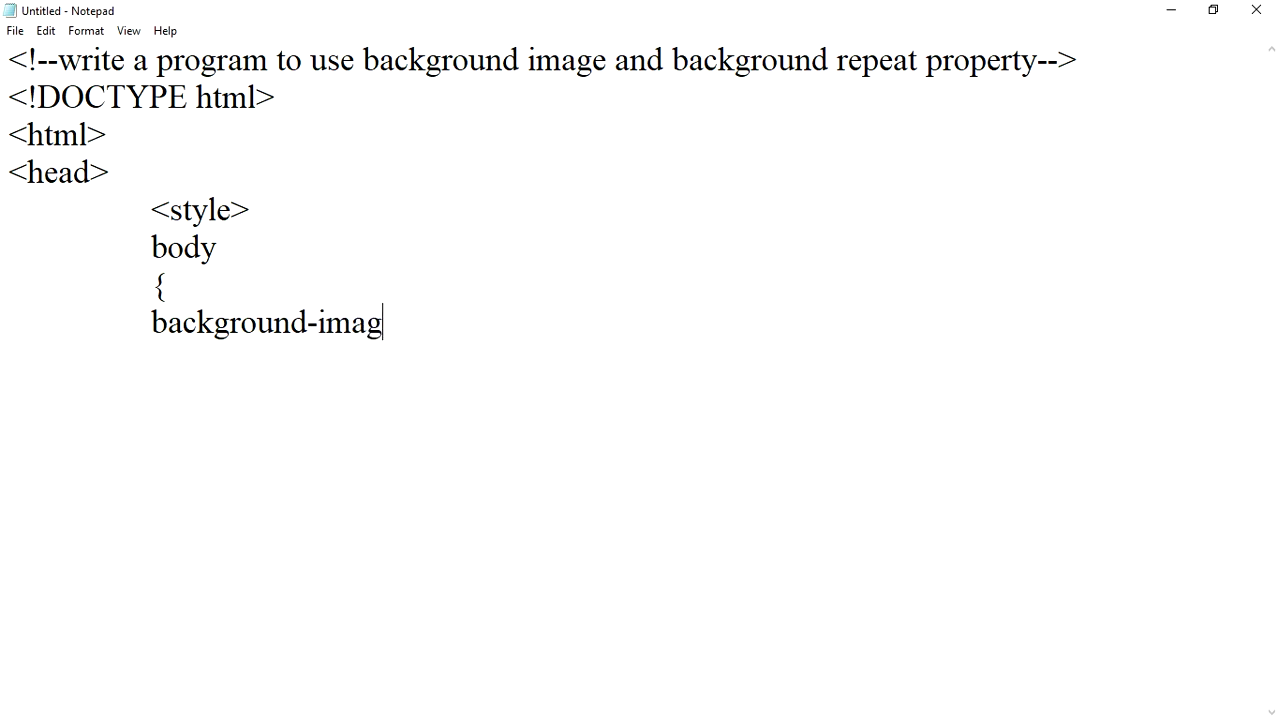
type("e:")
type("ur")
type("l(")
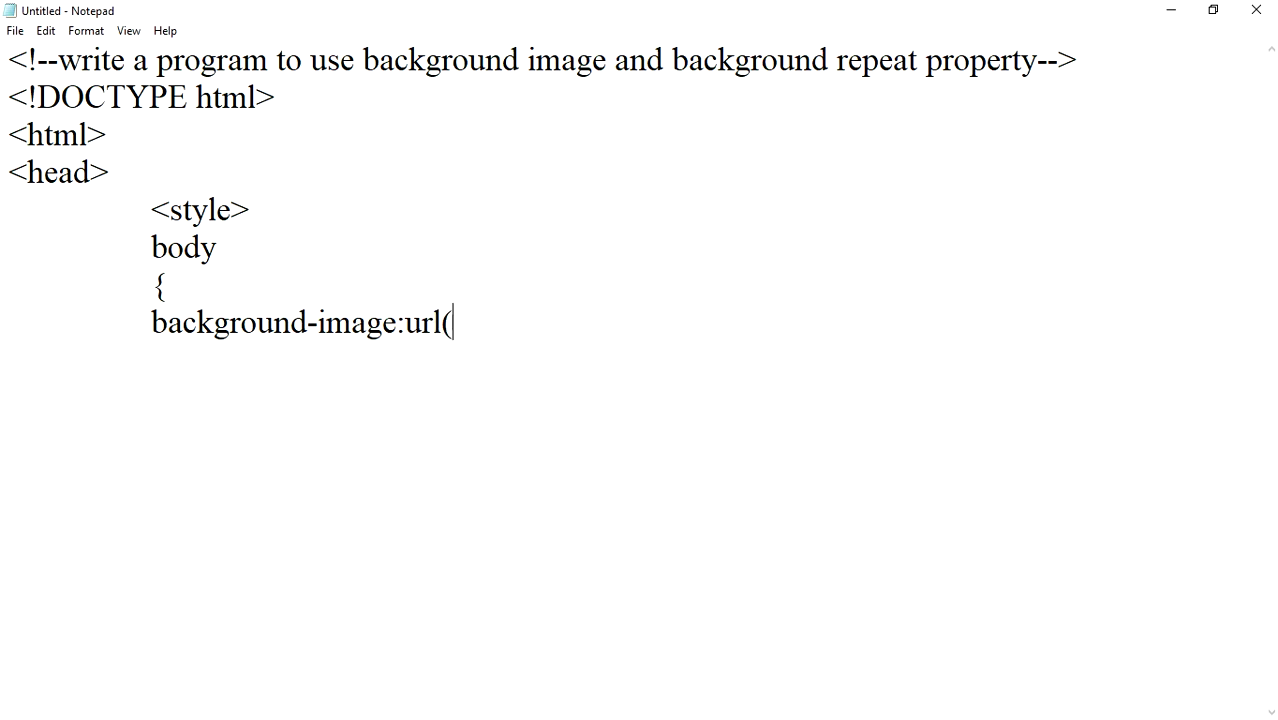
type("pic")
type("ture")
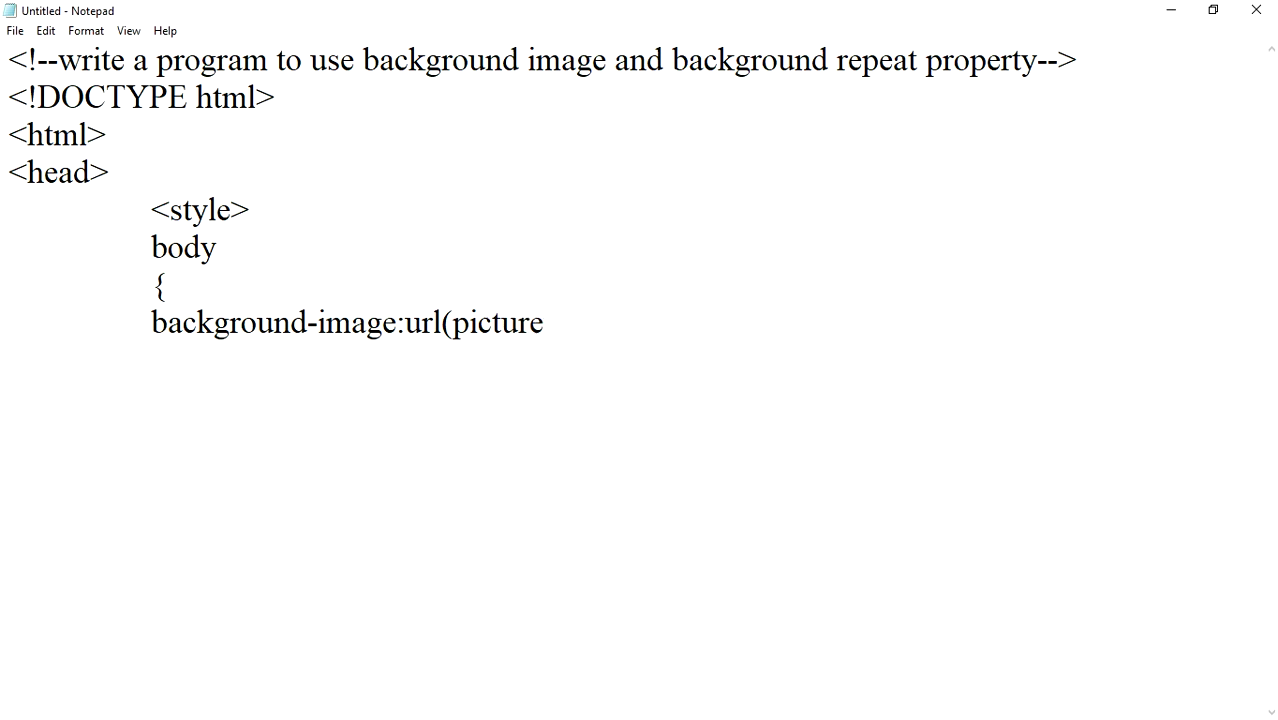
type(".jp")
type("g)")
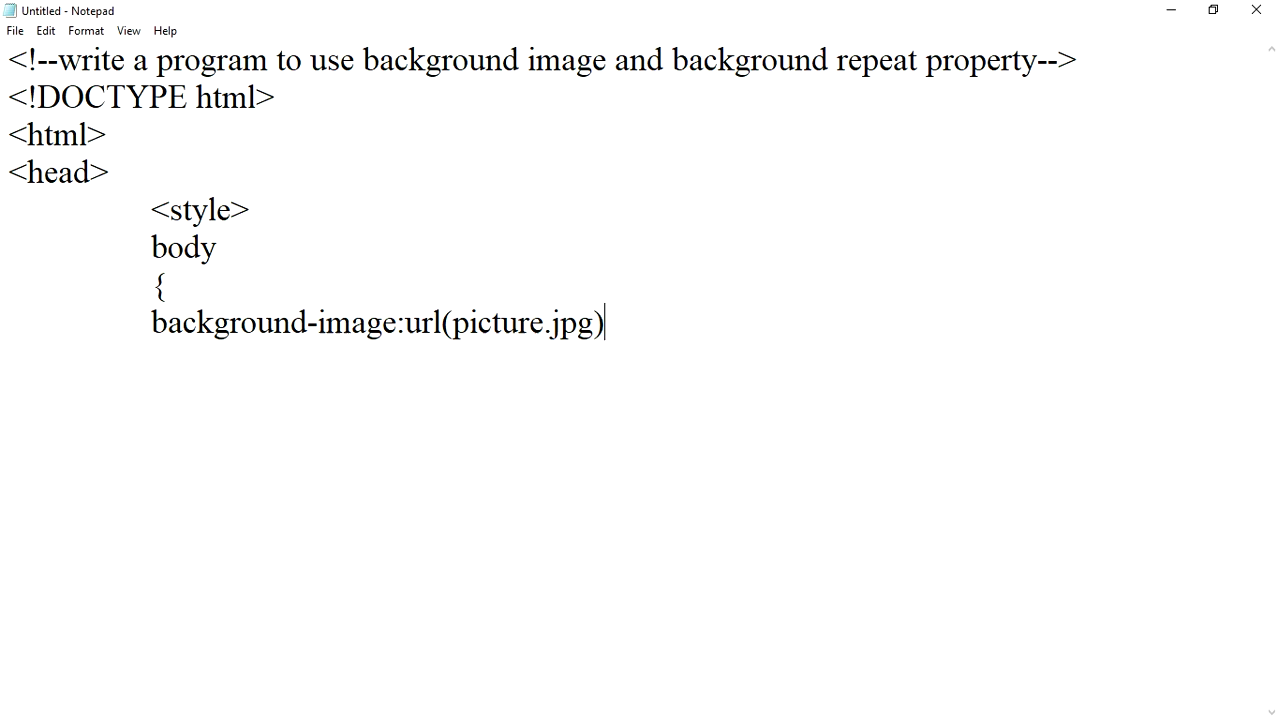
type(";")
key("BackSpace")
type(";")
Add background-repeat:no-repeat; to the body rule.
key("Return")
key("Tab")
type("back")
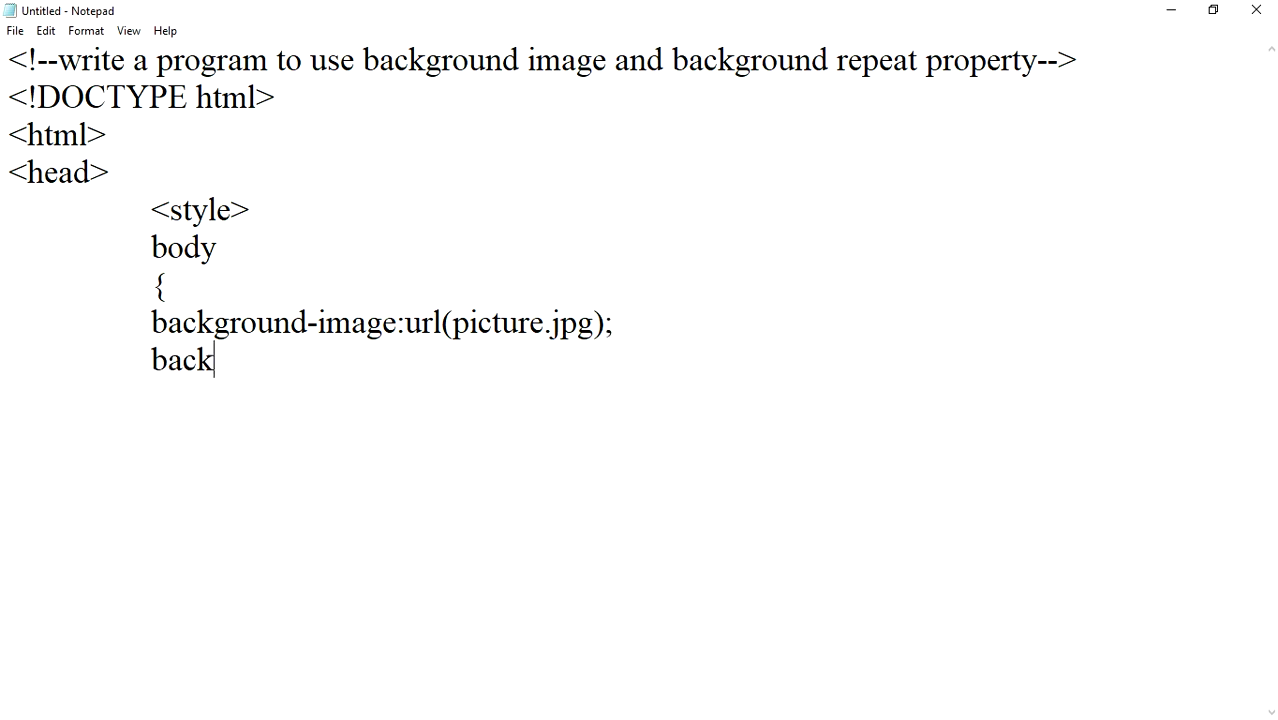
type("ground")
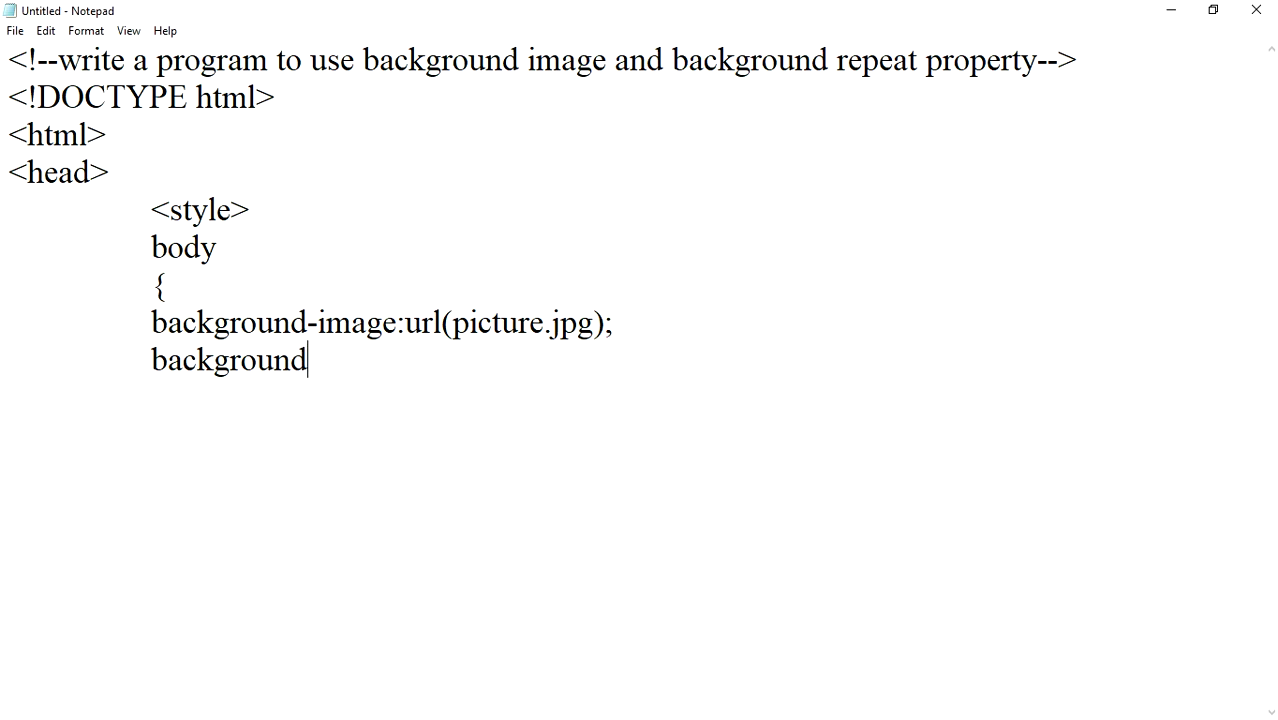
type("-re")
type("peatr")
key("BackSpace")
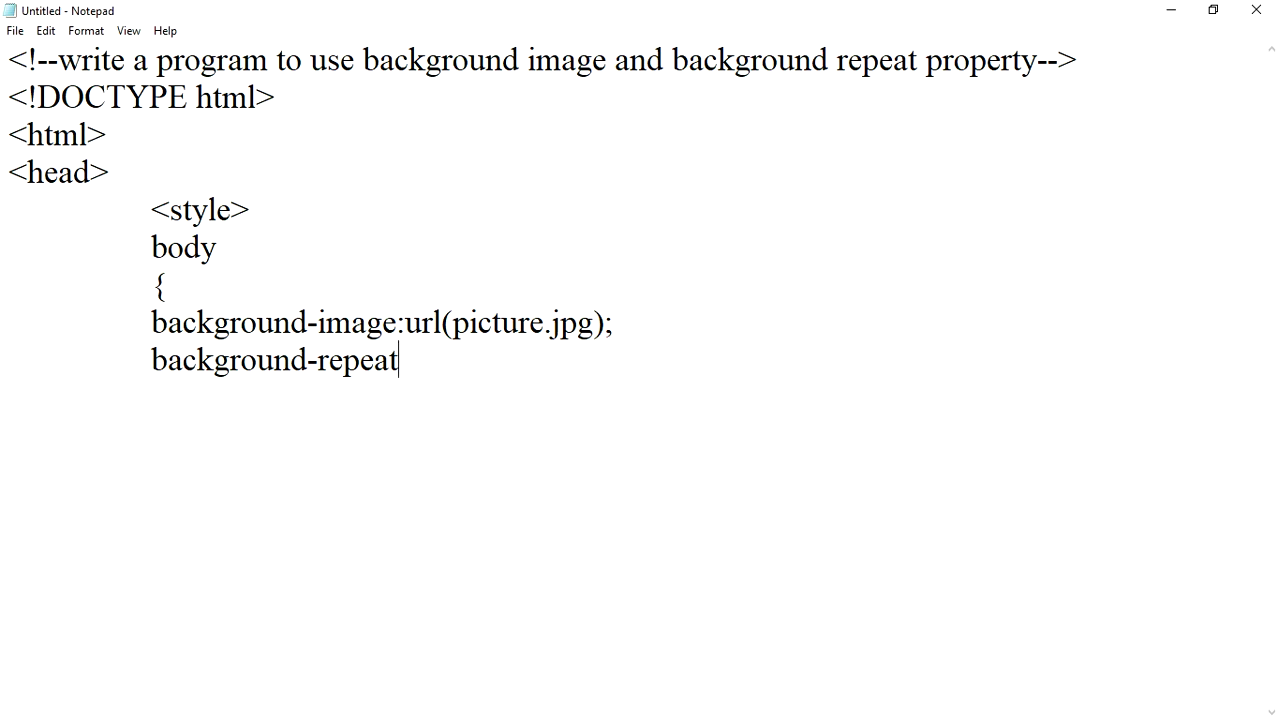
type(":no-")
type("repea")
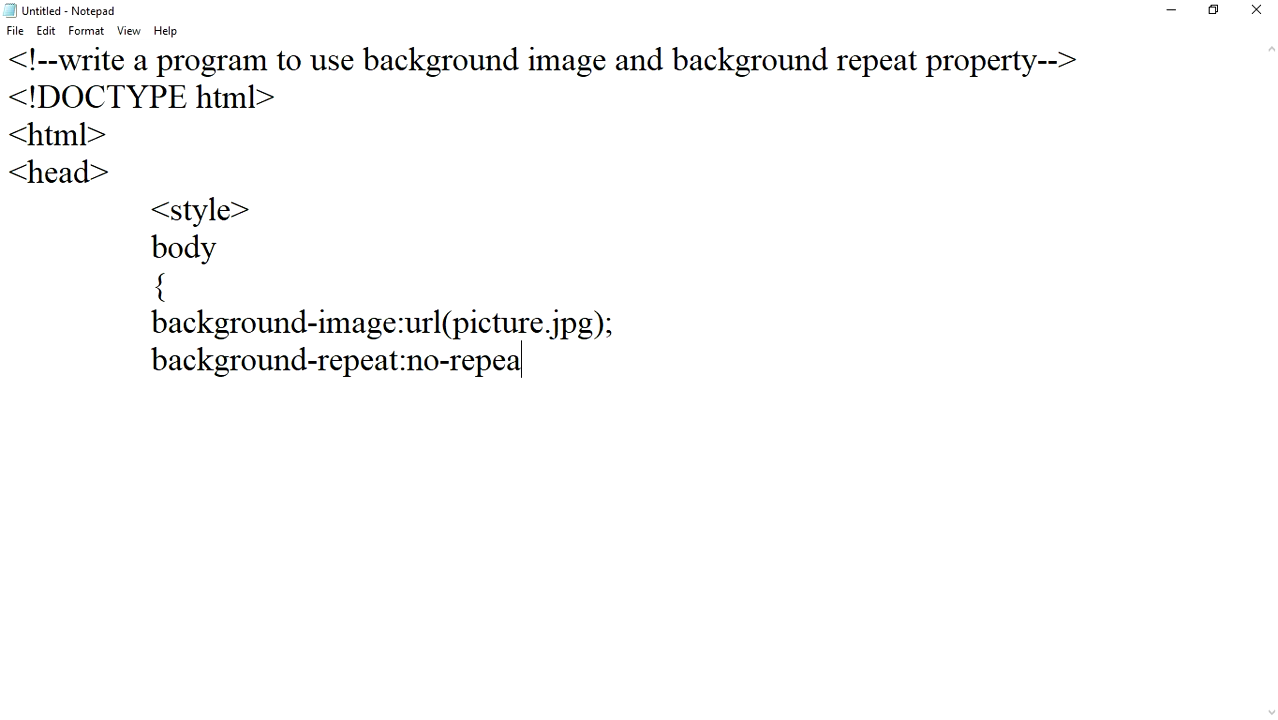
type("r")
key("BackSpace")
type("t")
type(";")
key("Return")
Close the body rule and the style block with </style>, starting the closing head tag.
type("}")
key("Return")
key("Tab")
type("</sty")
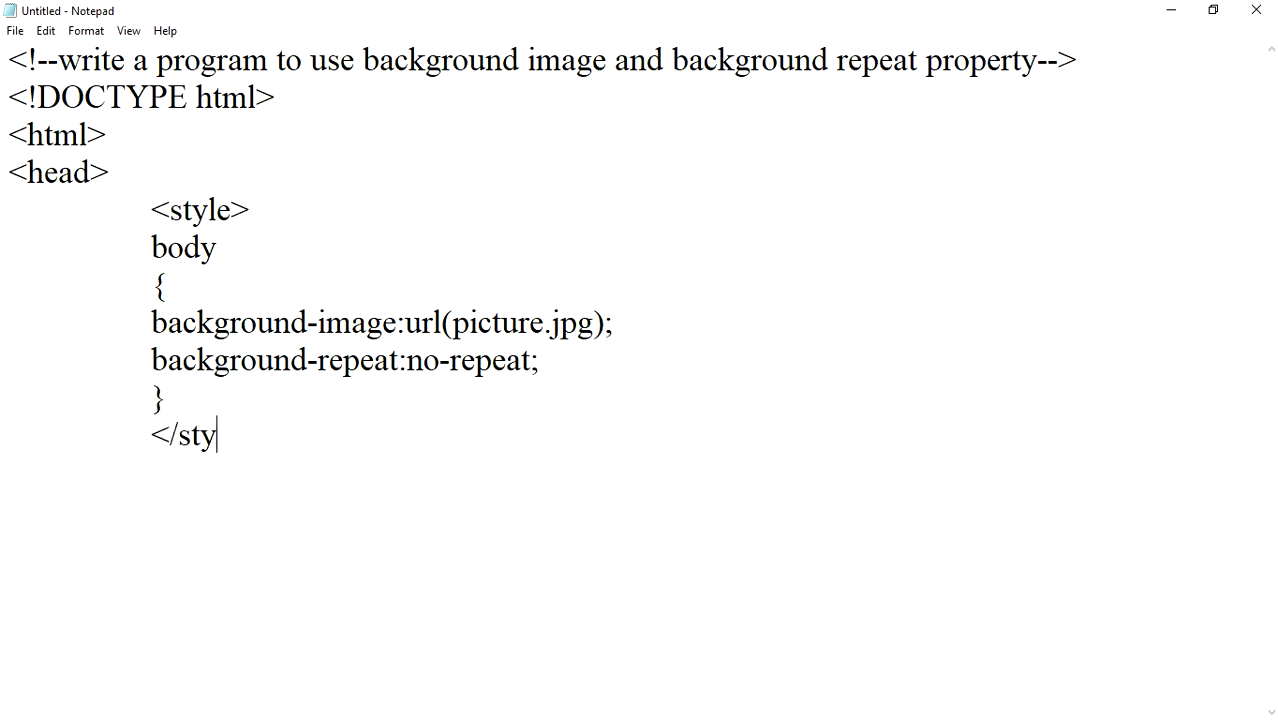
type("le>")
key("Return")
key("Tab")
type("</hea")
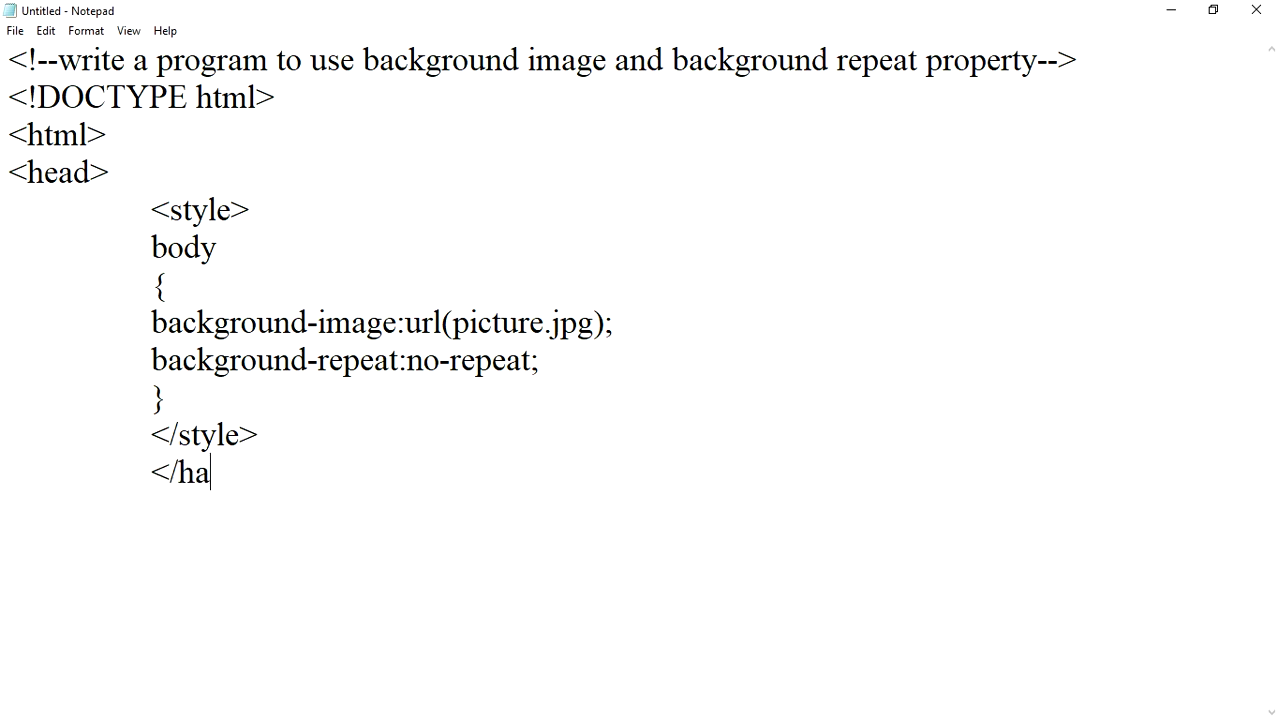
key("BackSpace")
Close the head and add <body> with an <h1>hello students!</h1> heading.
type("ead>")
key("Return")
key("Tab")
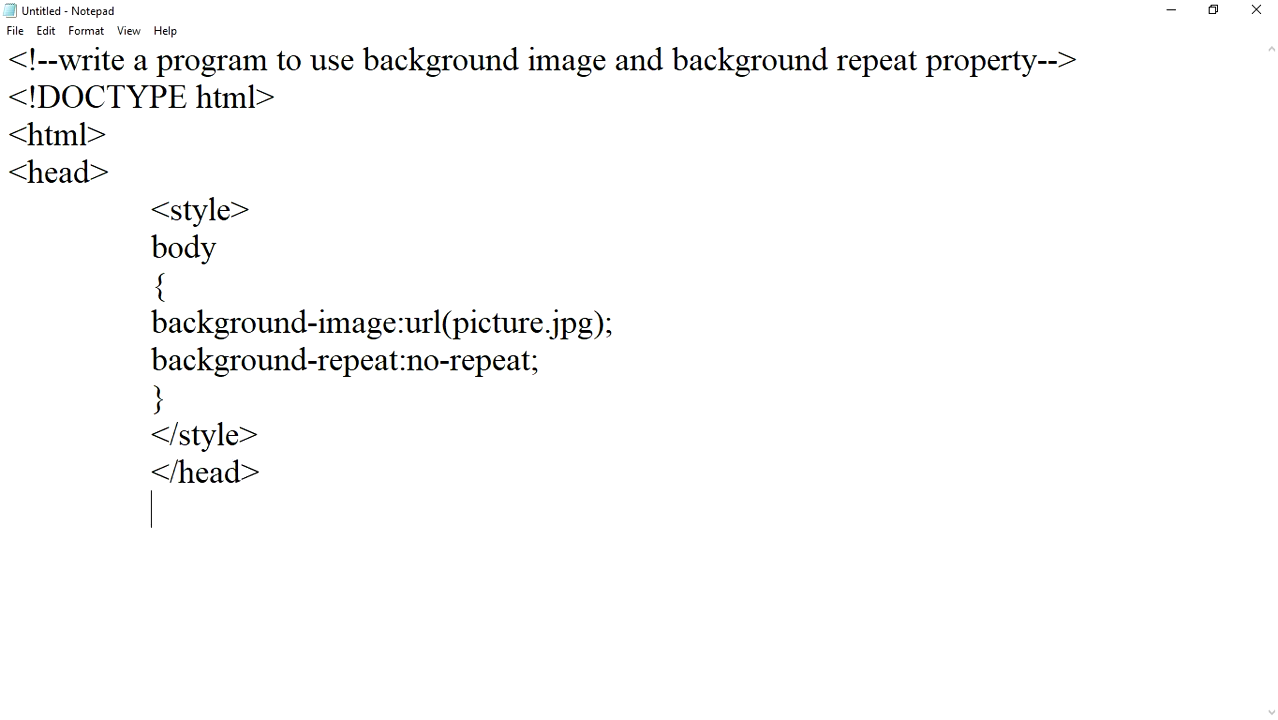
type("<bod")
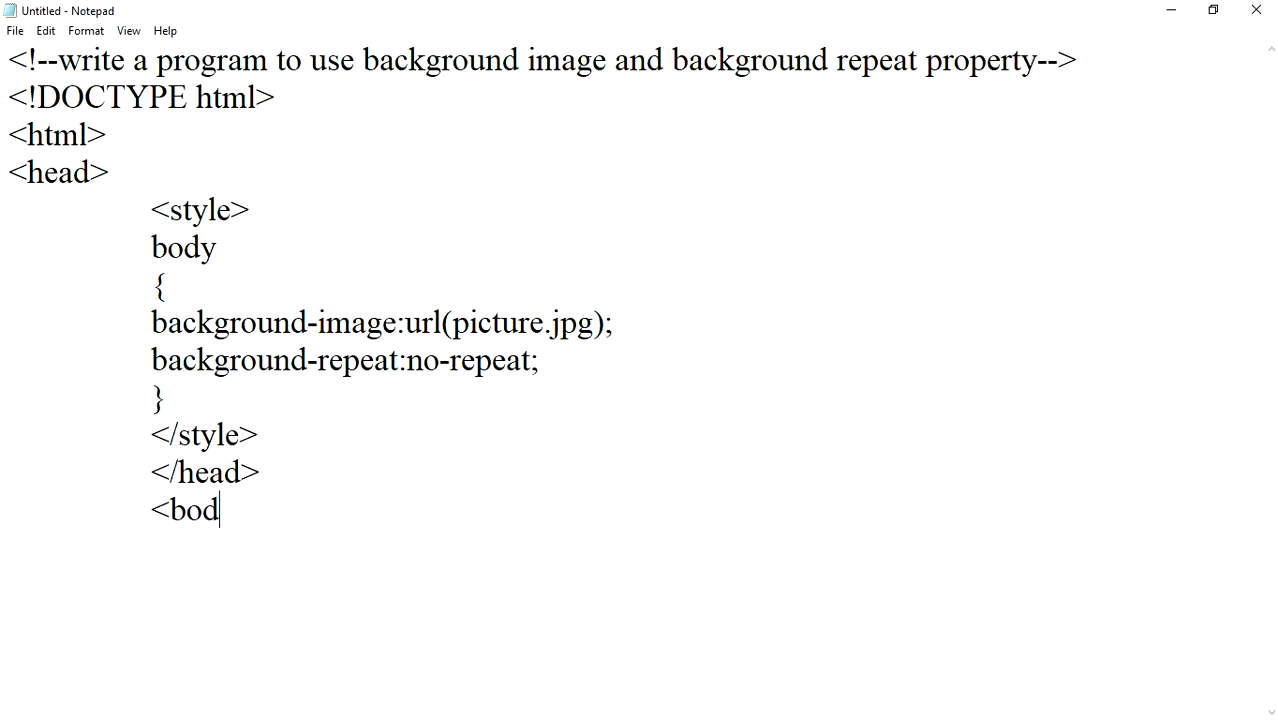
type("y>")
key("Return")
key("Tab")
key("Tab")
type("<h1")
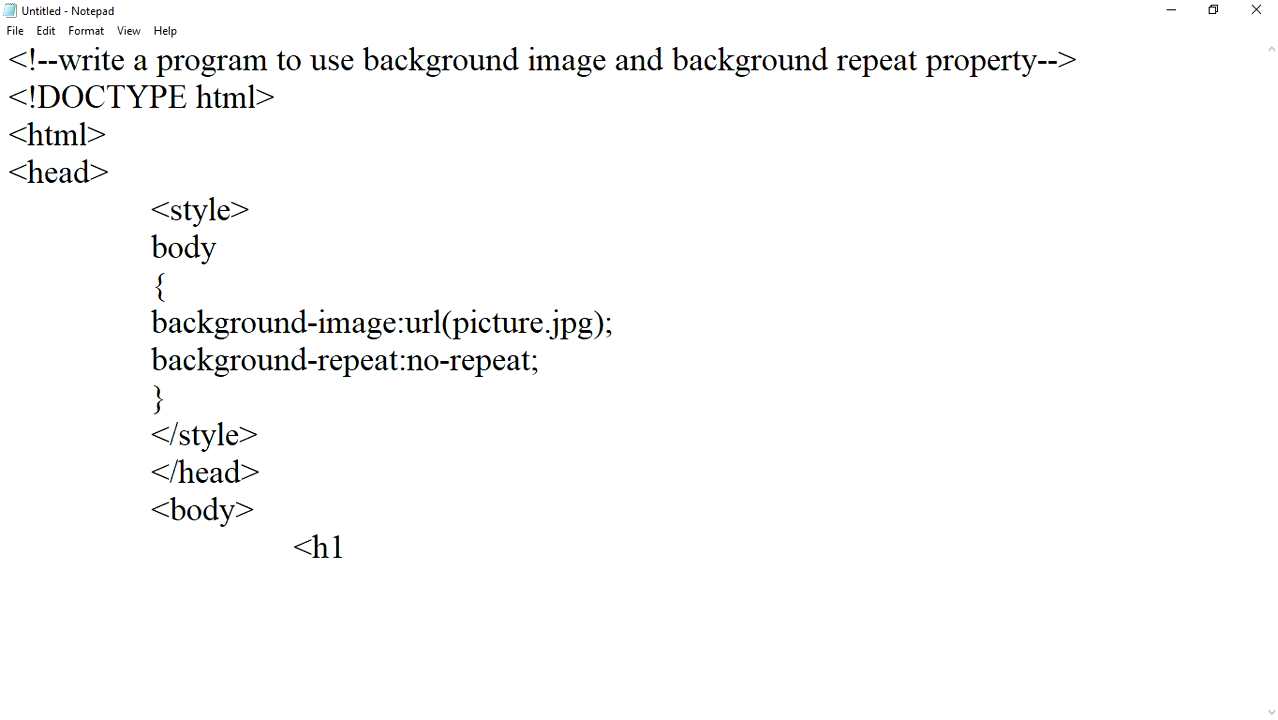
type(">h")
type("ello ")
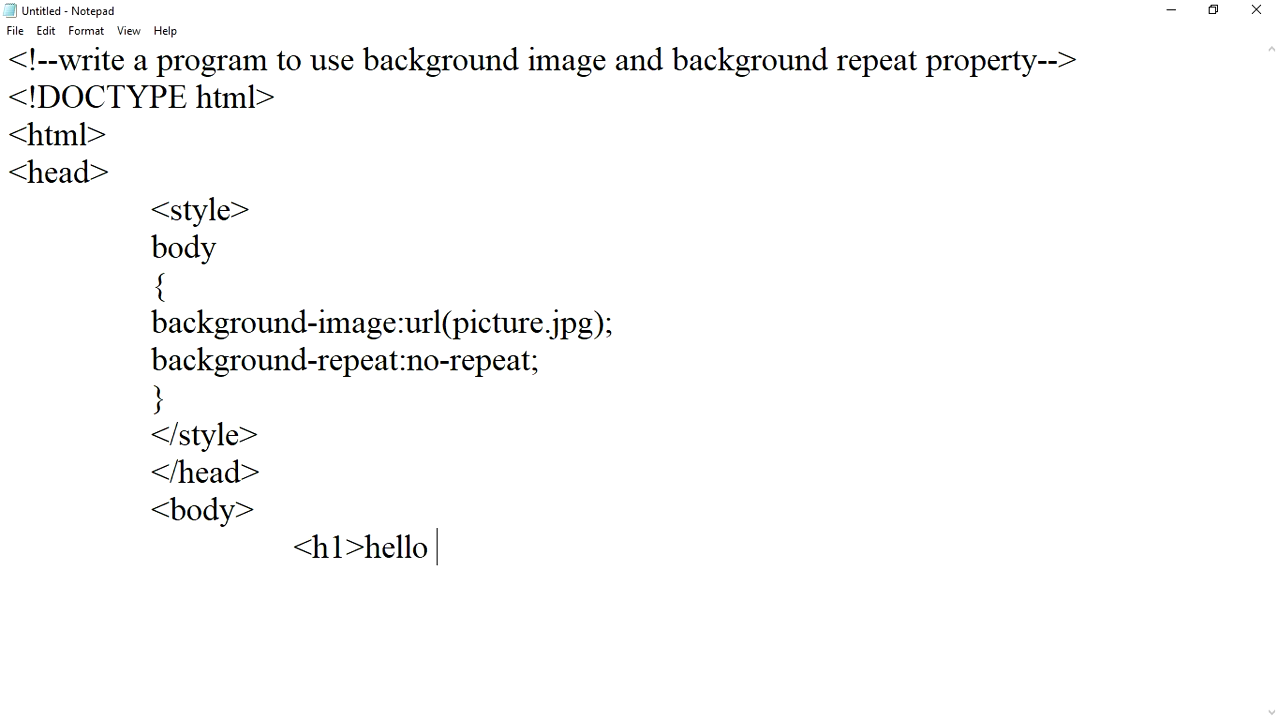
type("studen")
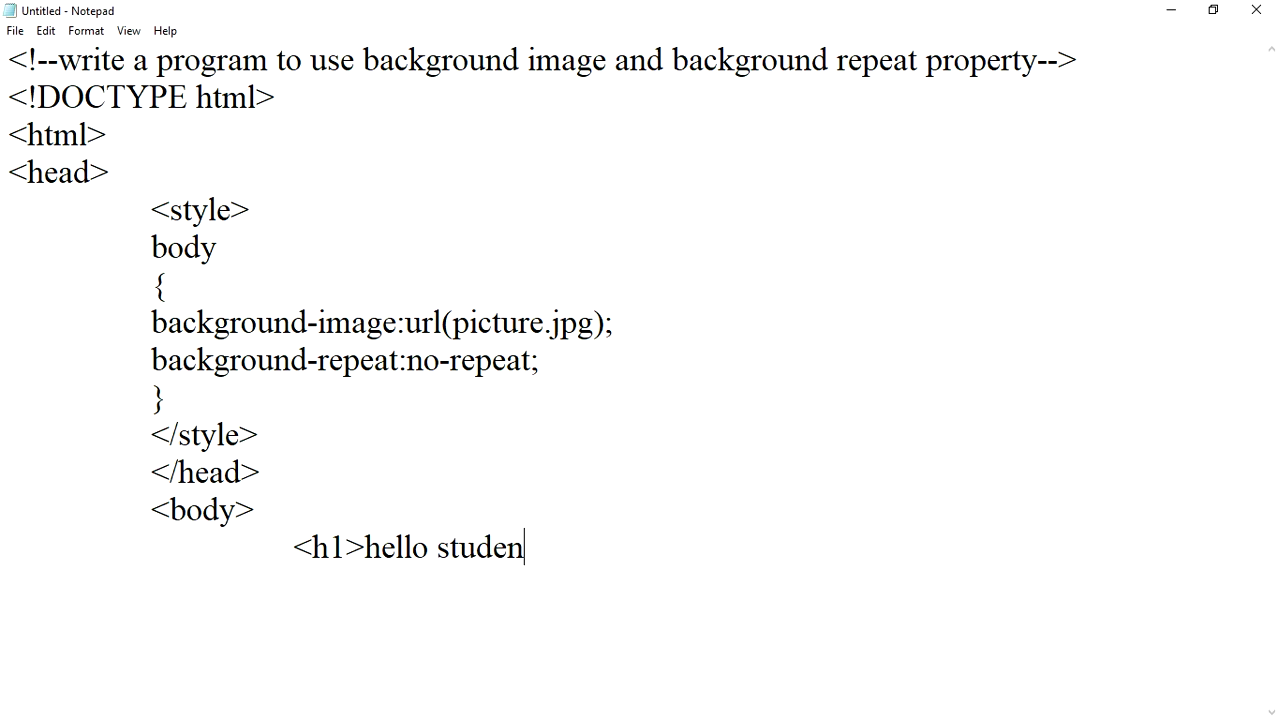
type("ts!")
type("</")
type("h1>")
Add the paragraph 'this page has an image as the background!' and close body and html.
key("Return")
key("Tab")
key("Tab")
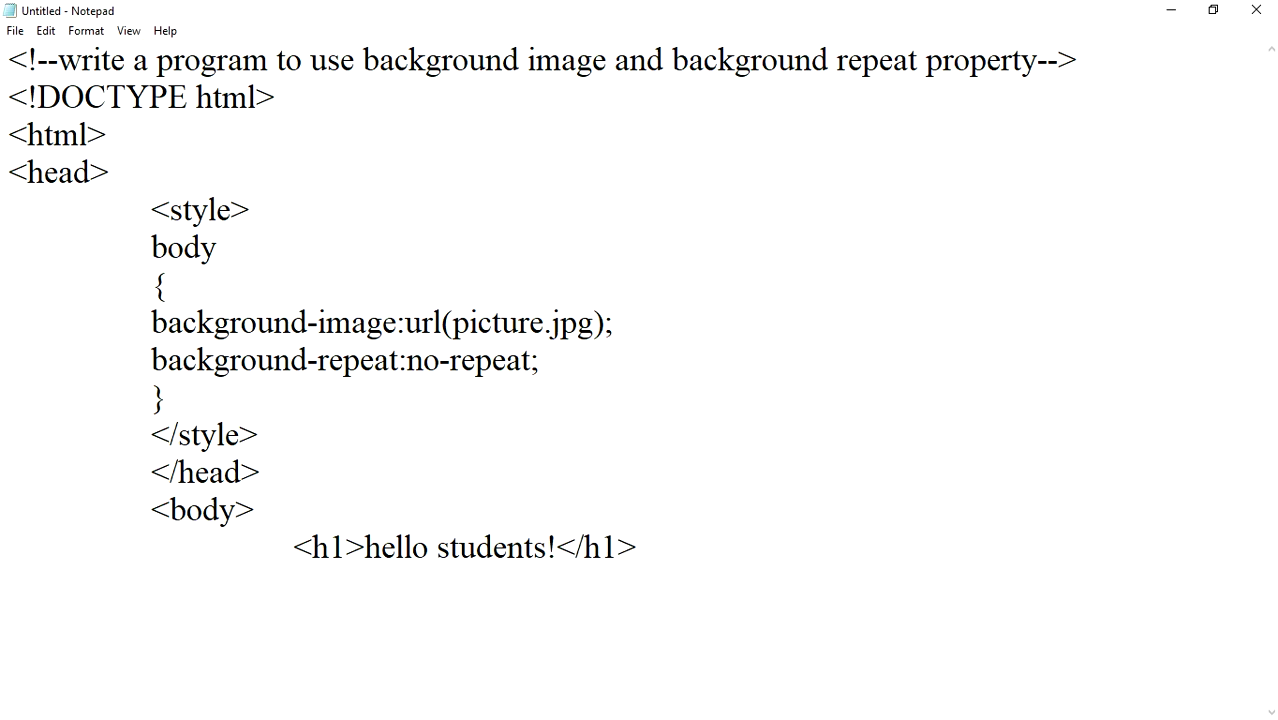
type("<p>")
type("this ")
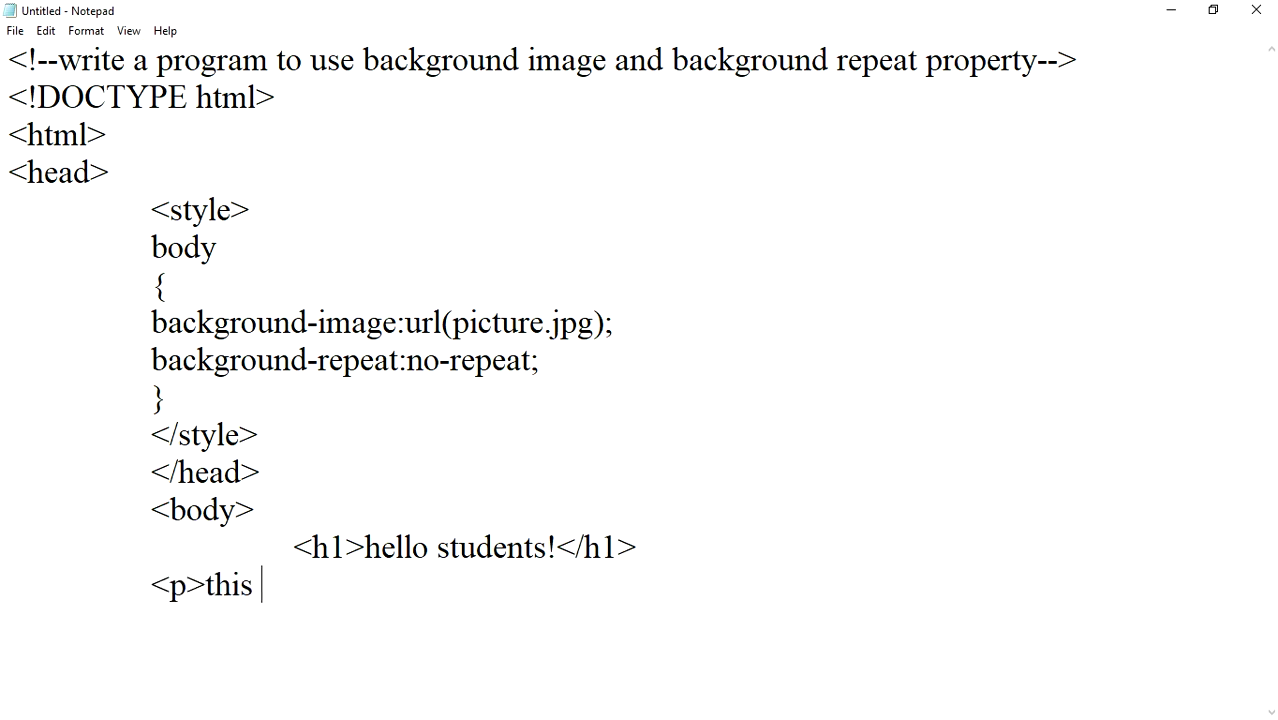
type("page ")
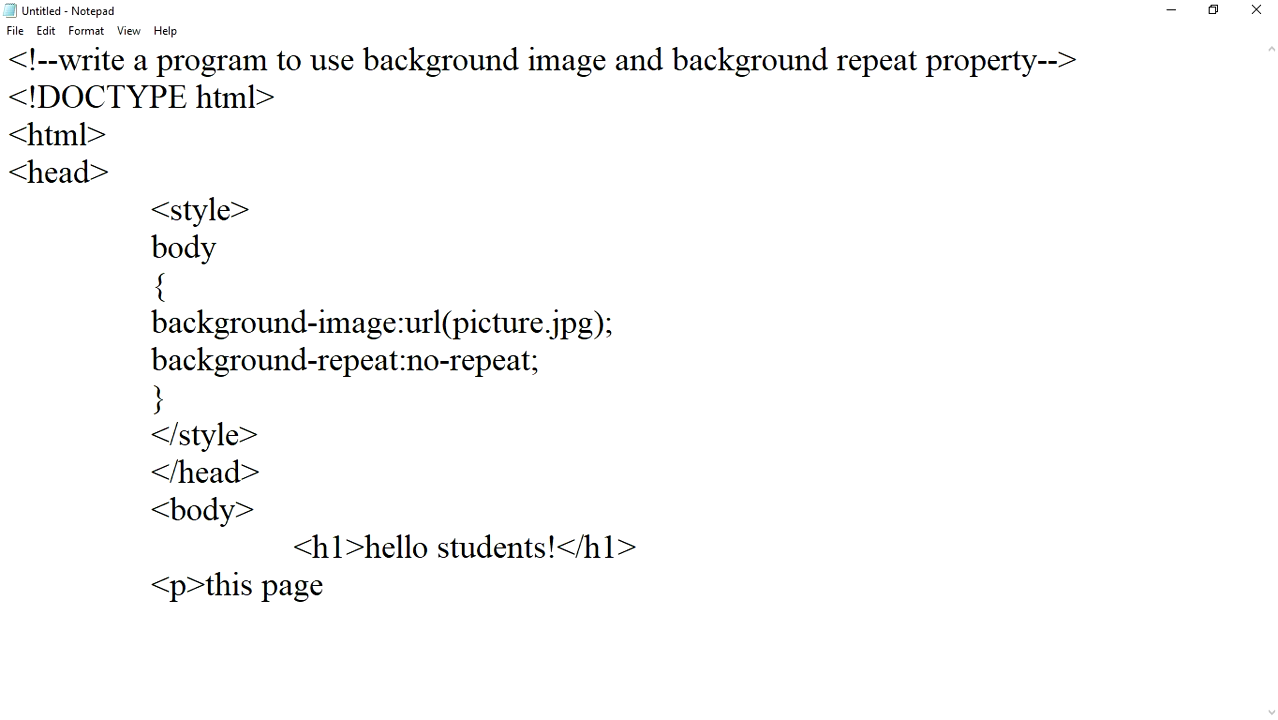
type("has a")
type("n ")
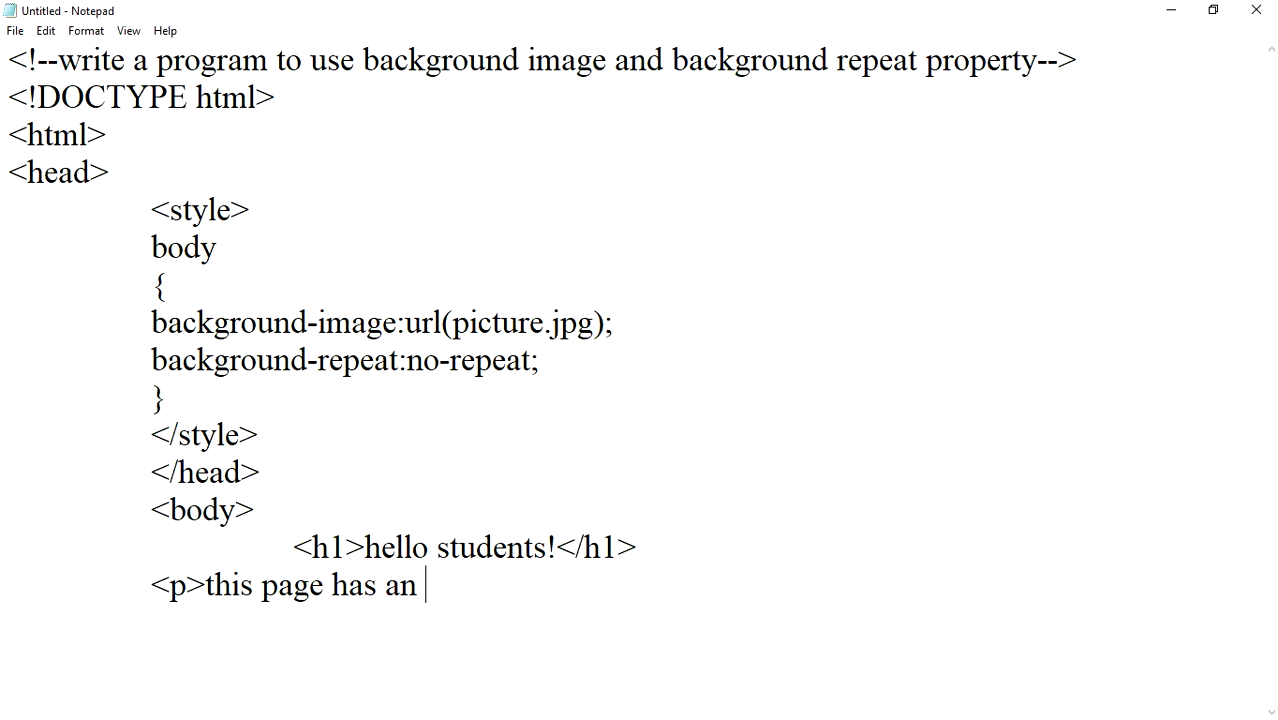
type("image ")
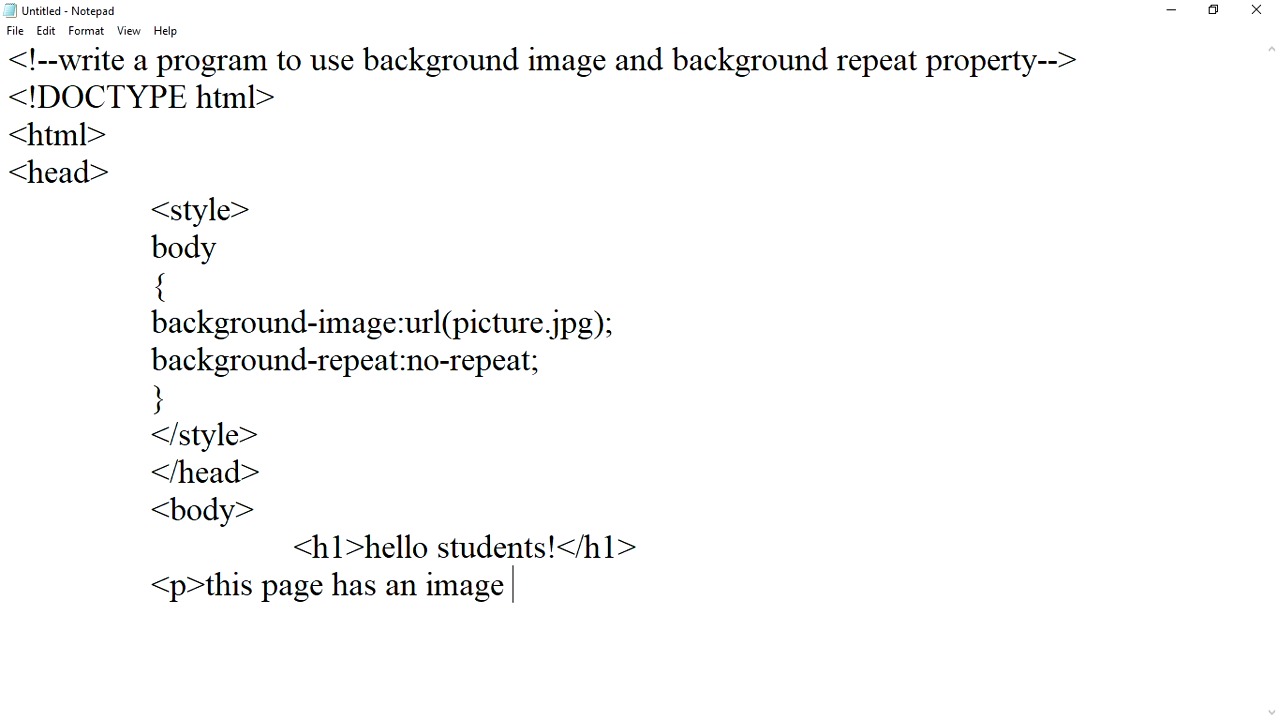
type("as ")
type("the back")
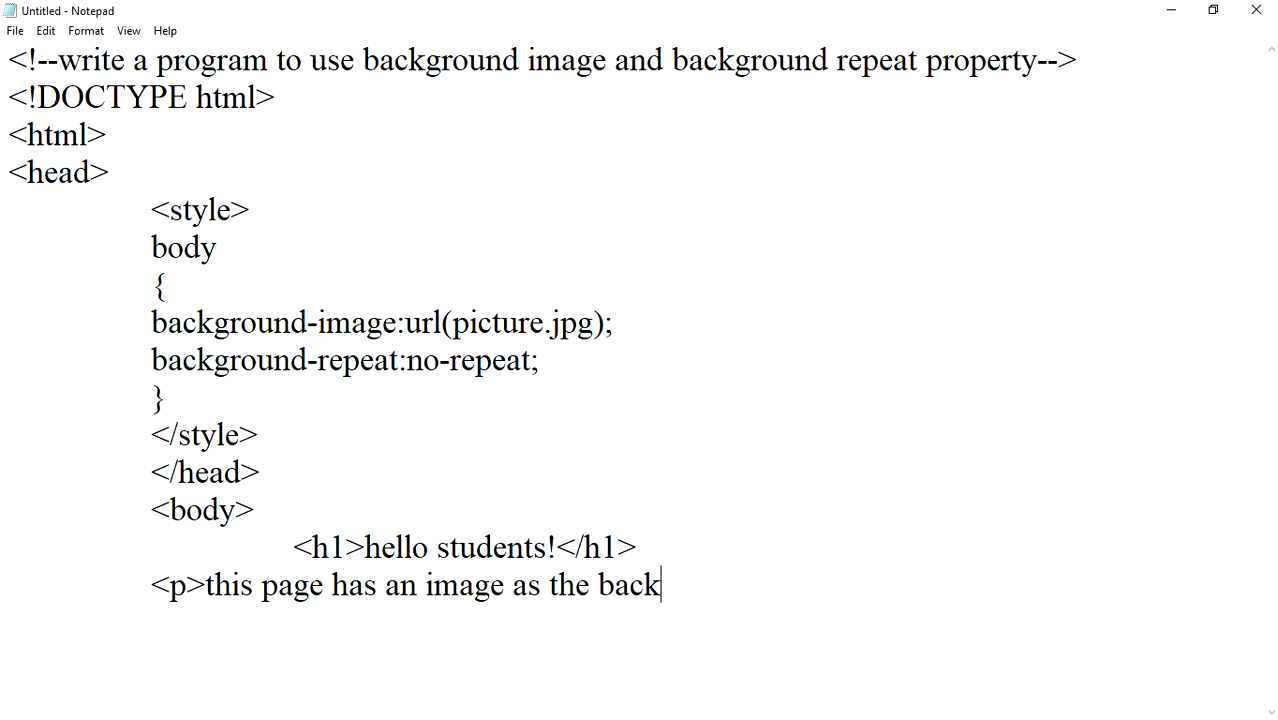
type("ground")
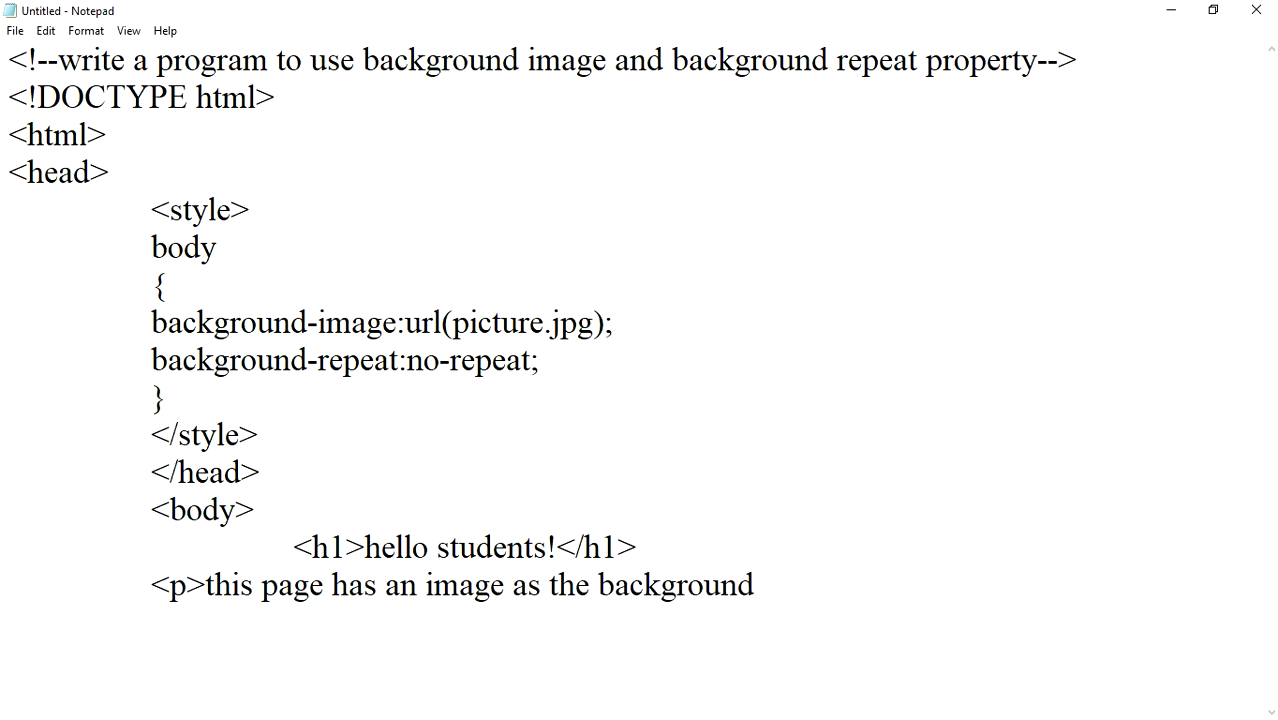
type("!</p")
type("> ")
type("</b")
key("BackSpace")
key("BackSpace")
key("BackSpace")
type("</boduy")
key("BackSpace")
key("BackSpace")
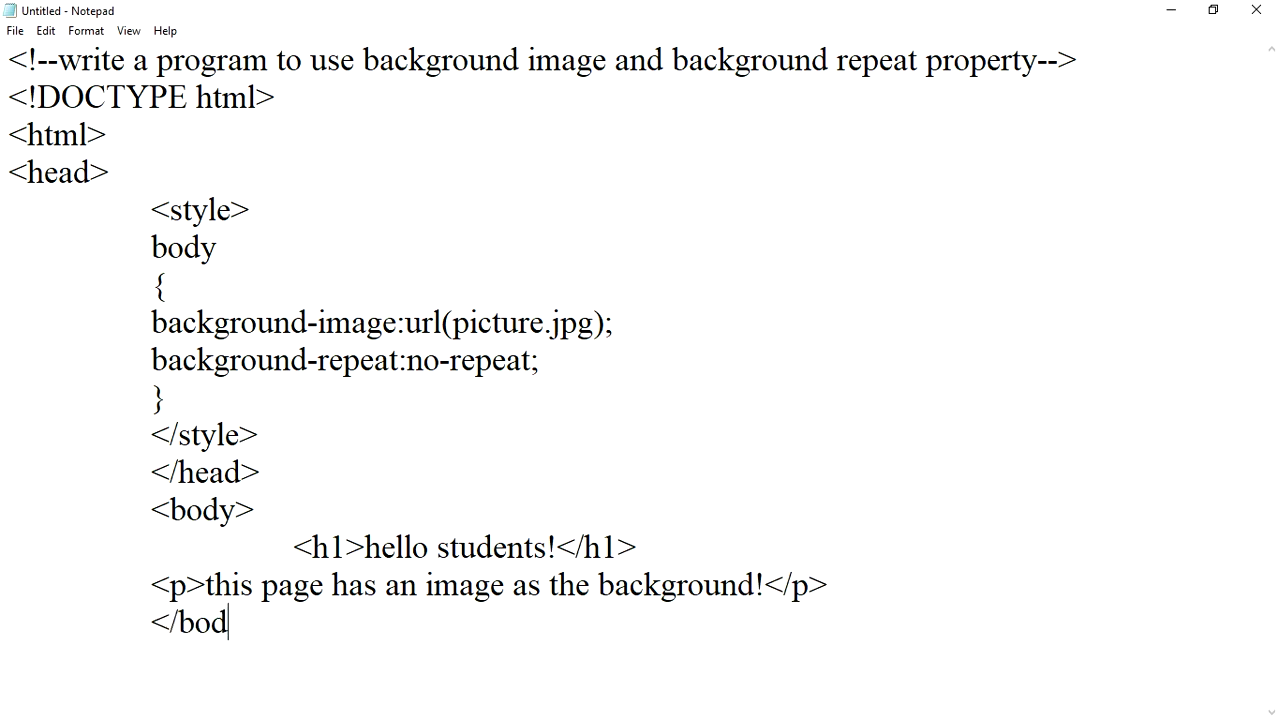
key("BackSpace")
key("BackSpace")
key("BackSpace")
type("</boduy")
key("BackSpace")
key("BackSpace")
type("y>")
key("Return")
type("<")
type("/html>")
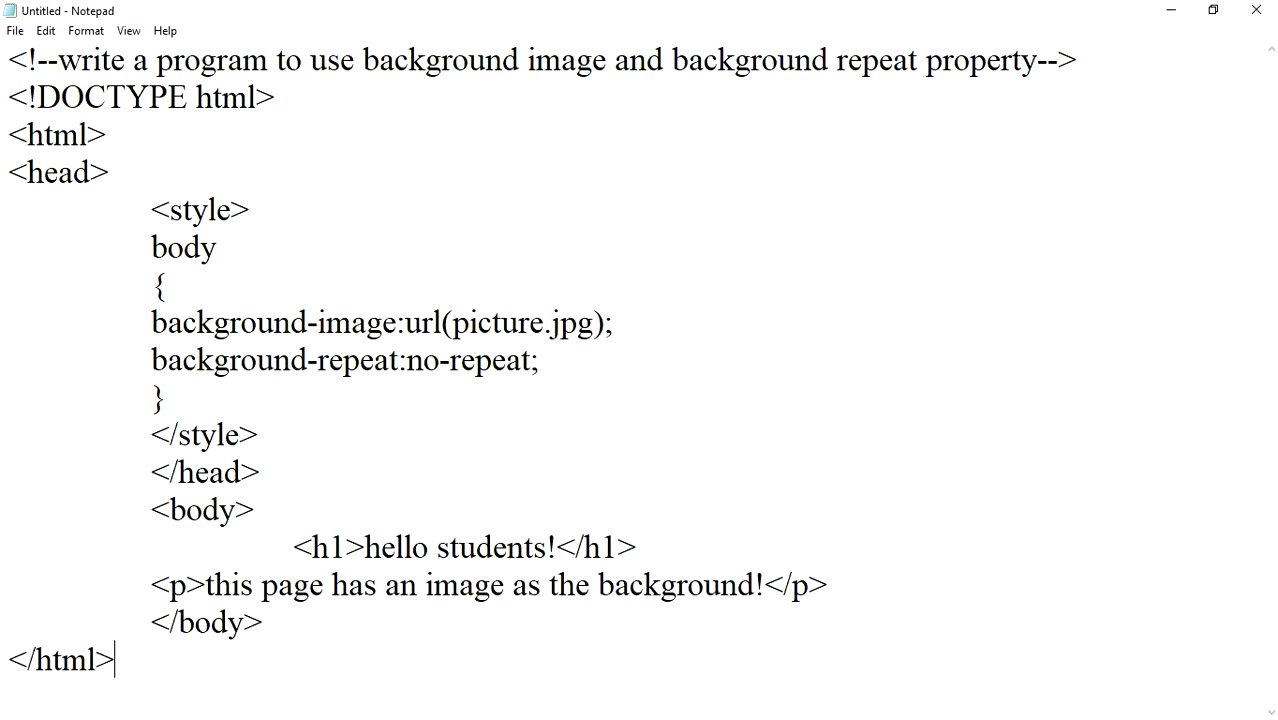
key("ctrl+s")
Save the page as sjm115.html with the All Files type, then show the desktop.
type("s")
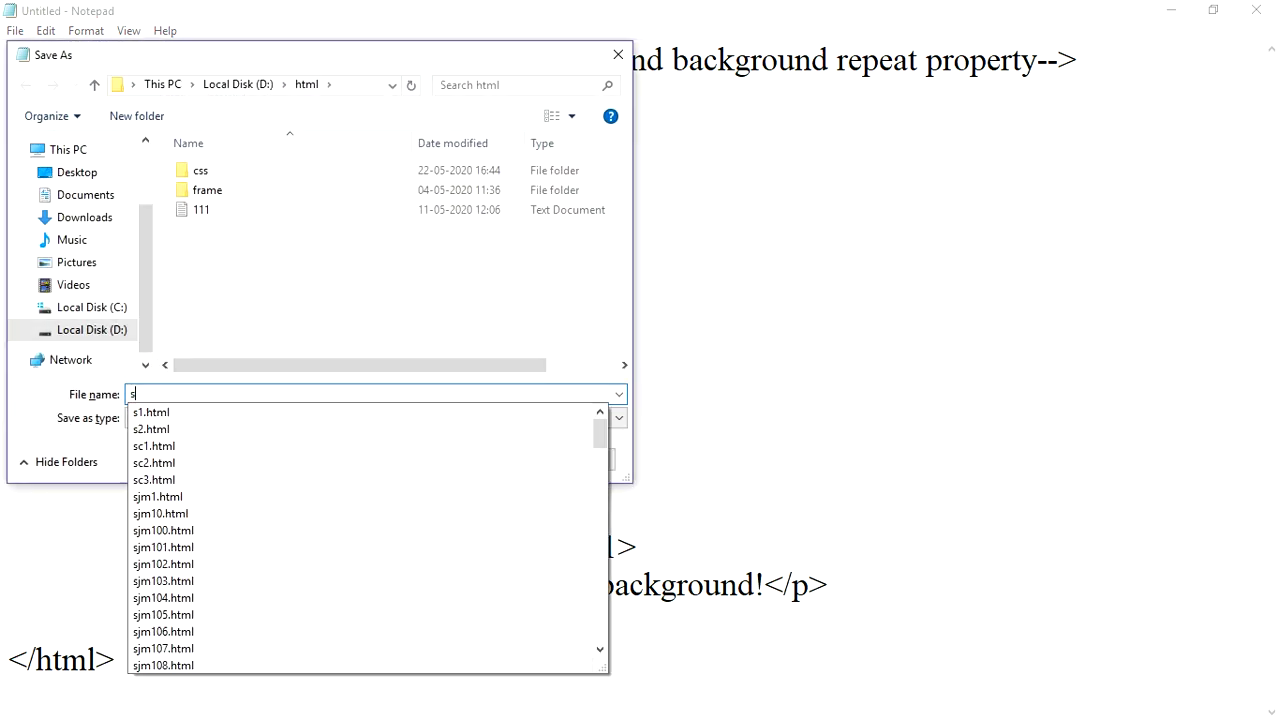
type("jm115")
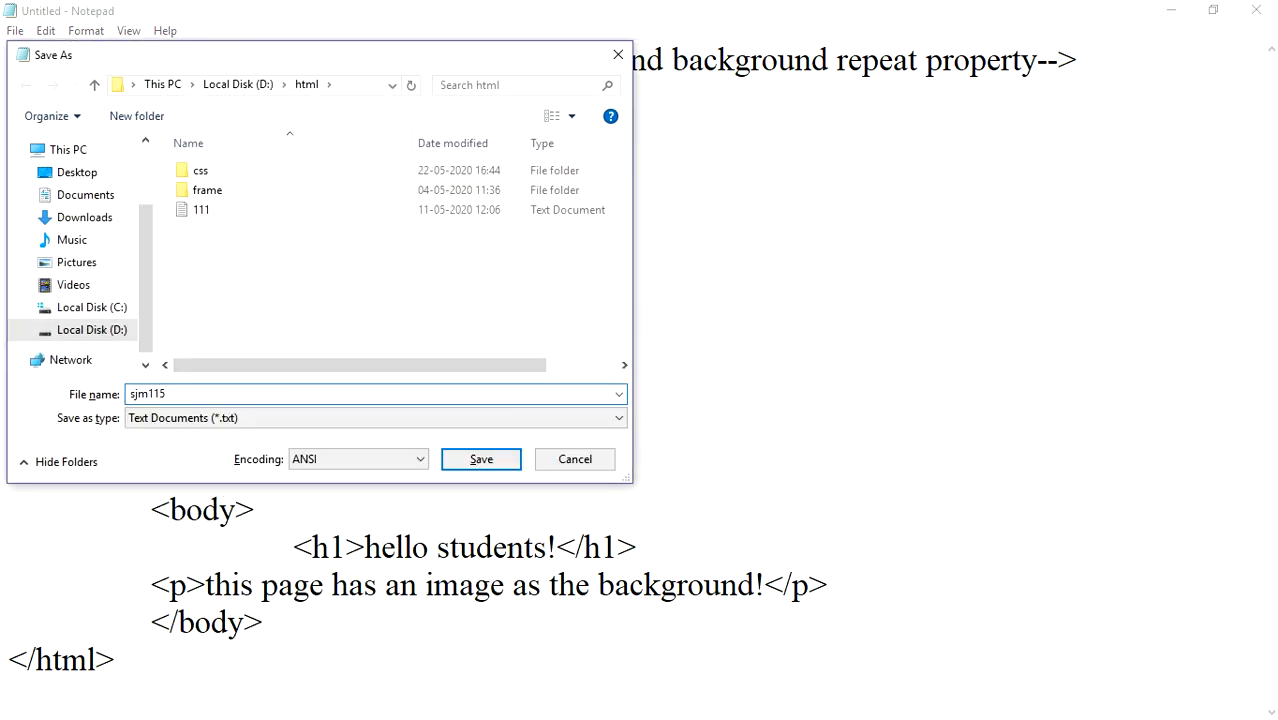
type(".html")
key("Tab")
key("alt+Down")
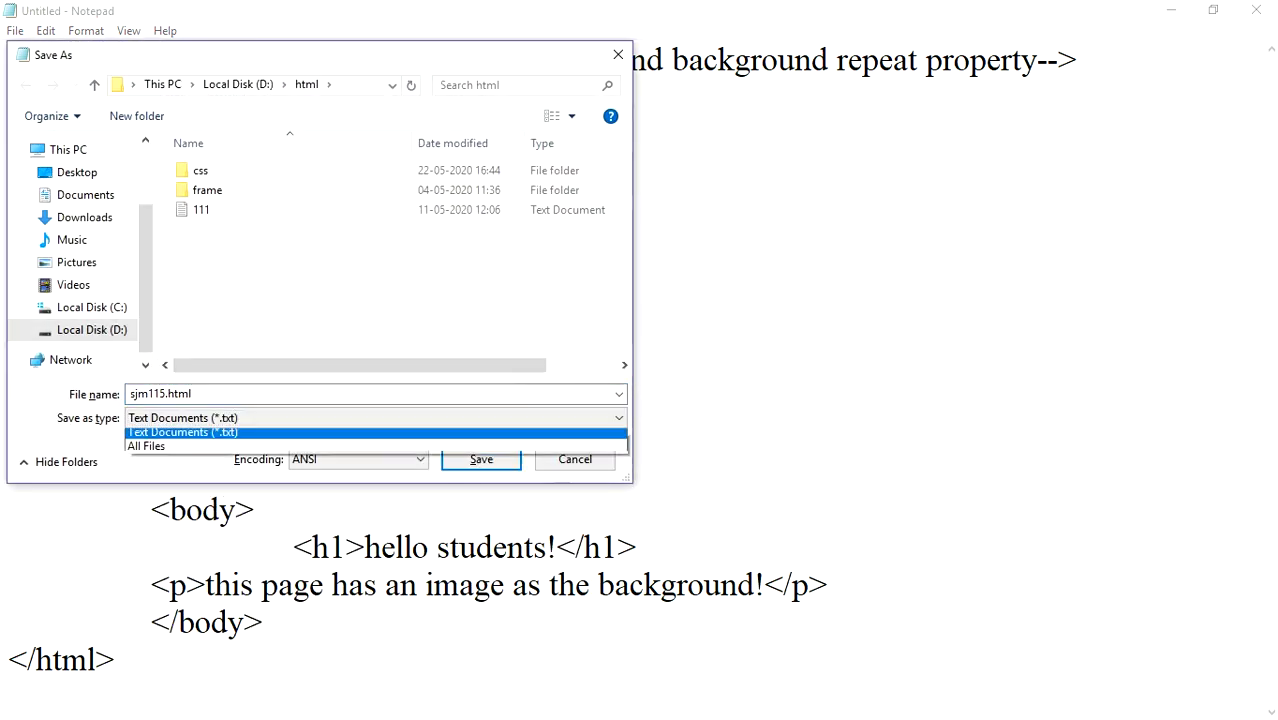
key("Down")
key("Return")
key("Return")
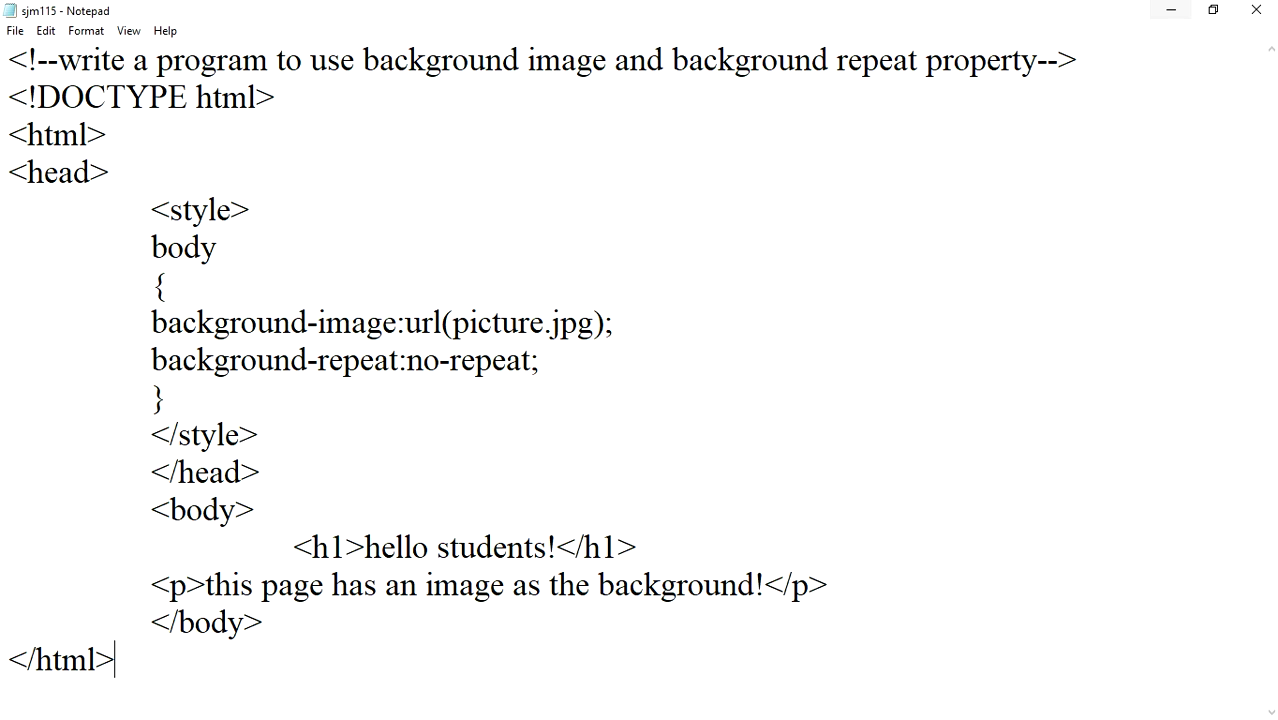
key("super+d")
Browse This PC, Local Disk (D:) and the html folder, and open sjm115 in Chrome.
double_click(34, 135)
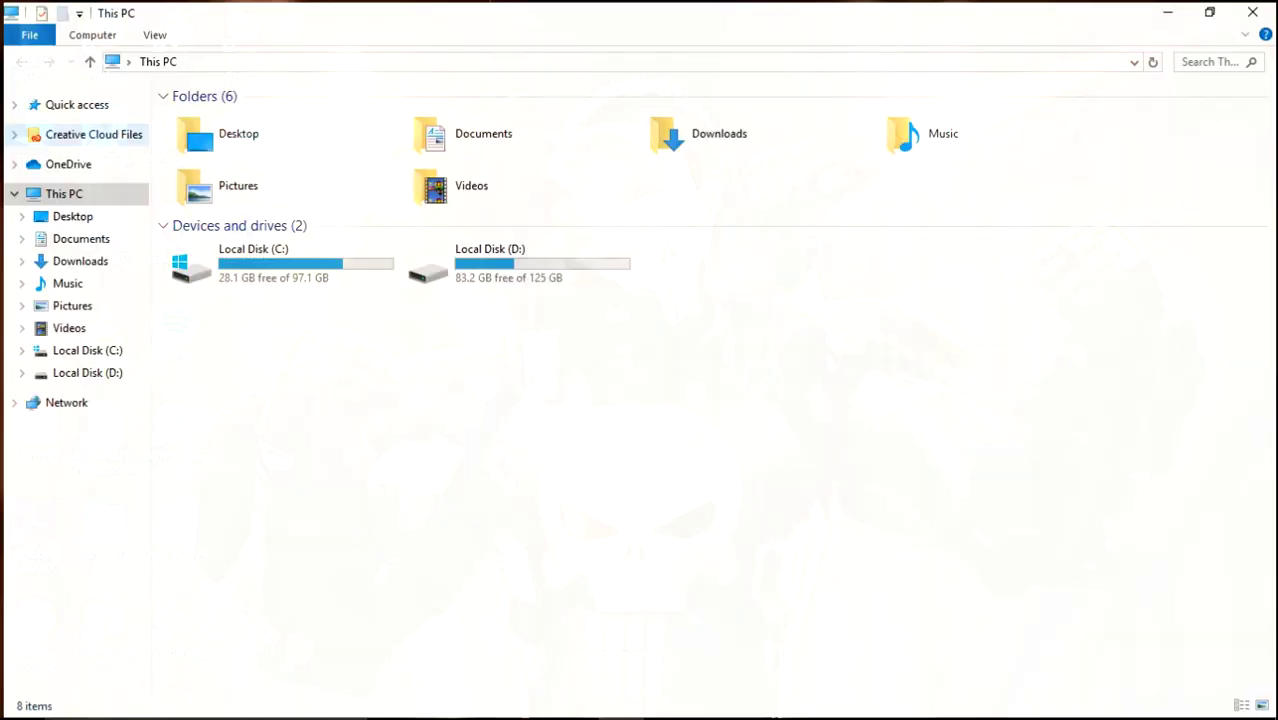
double_click(515, 264)
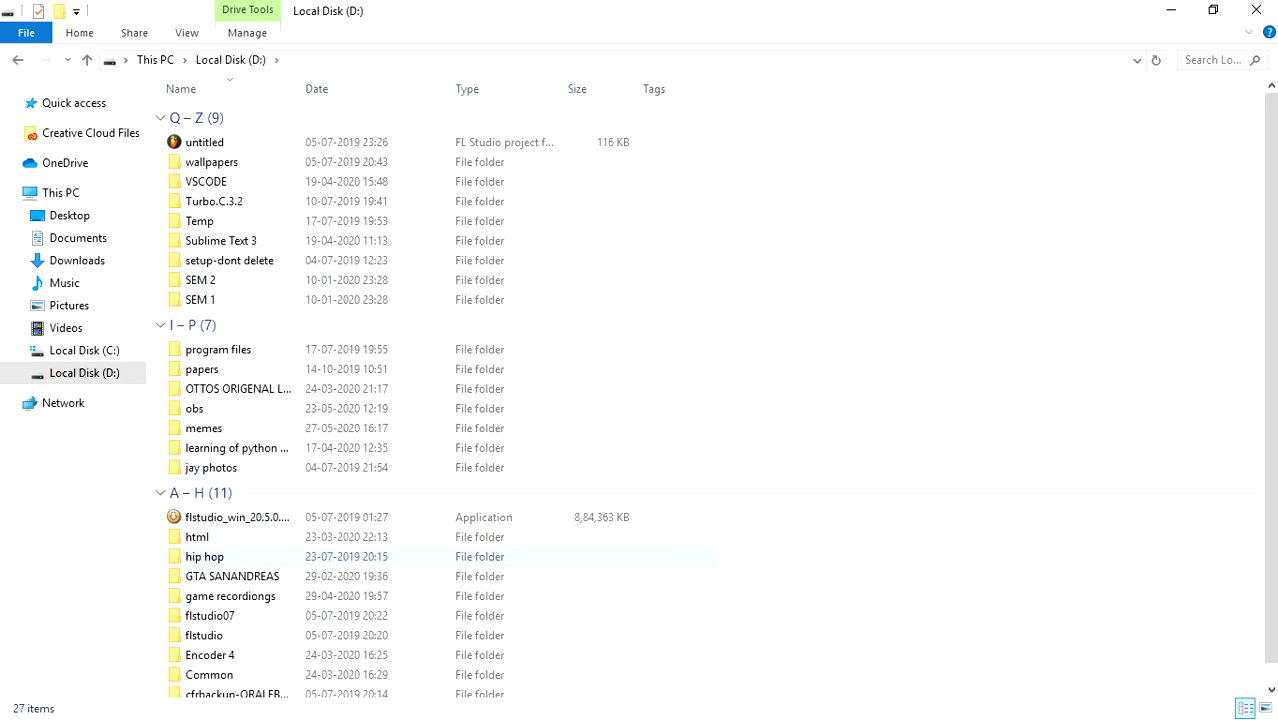
left_click(205, 556)
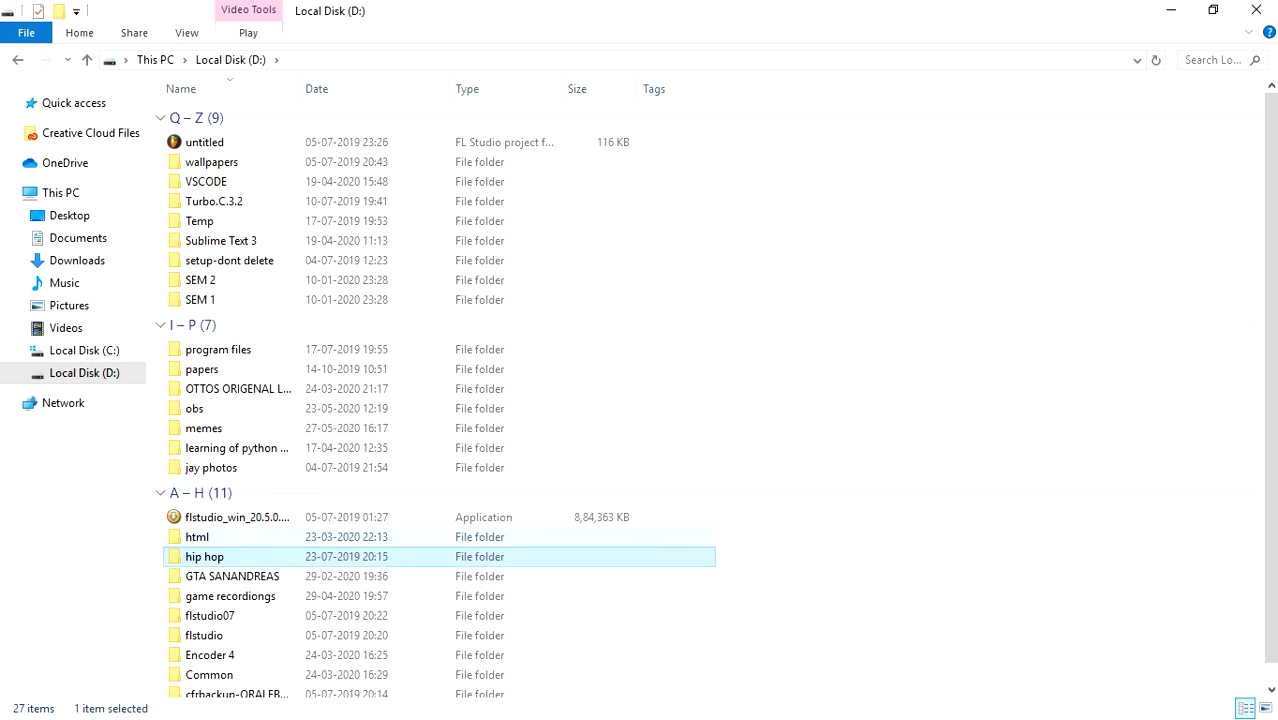
double_click(197, 537)
scroll(400, 500, "down", 13)
scroll(400, 500, "down", 20)
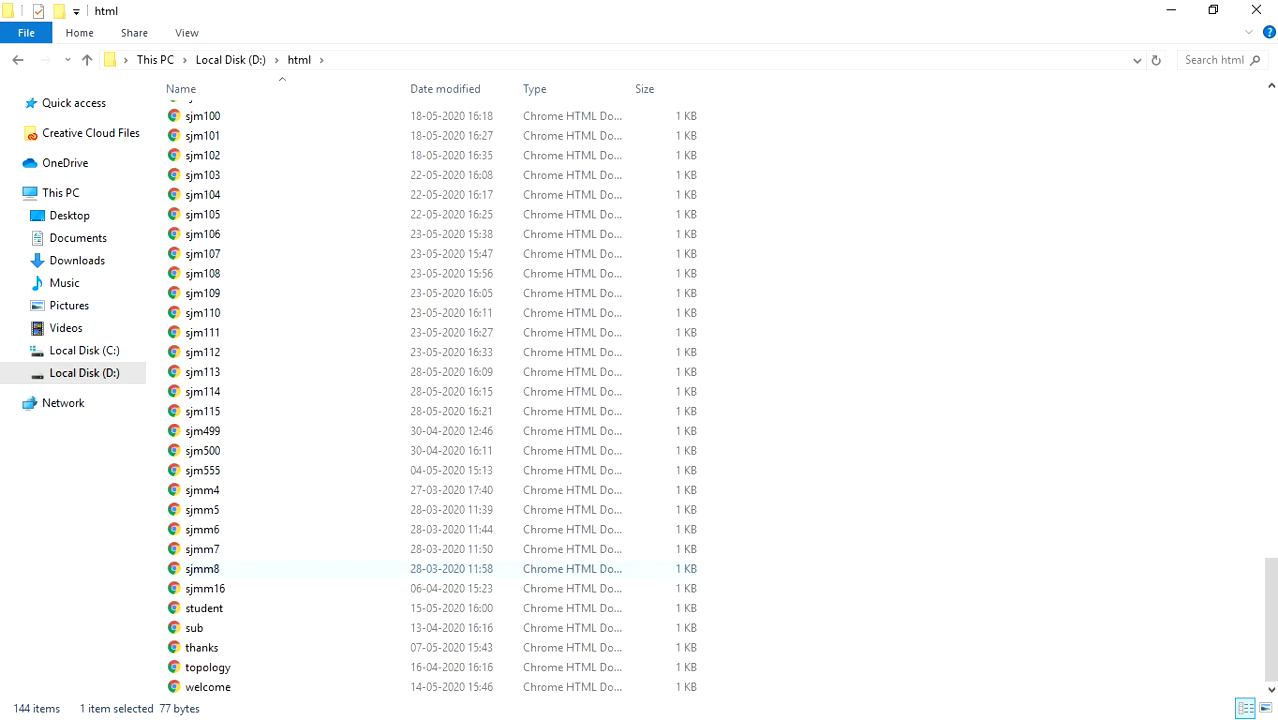
double_click(538, 411)
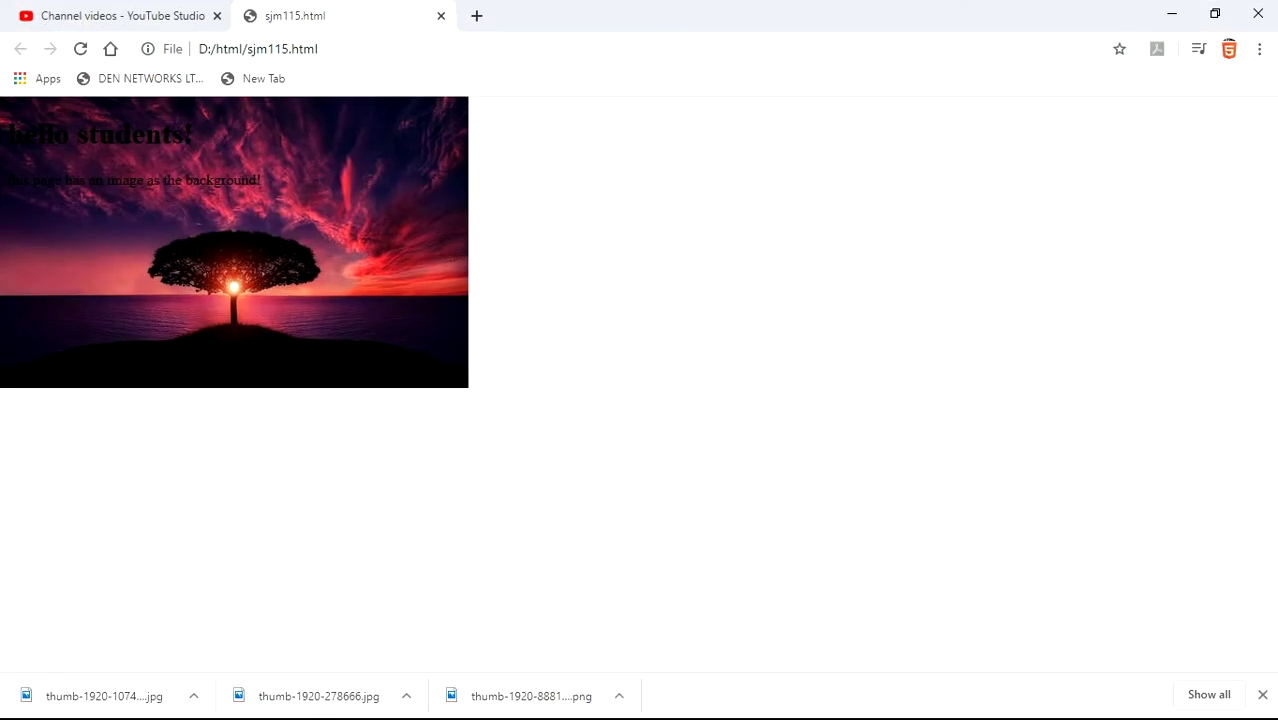